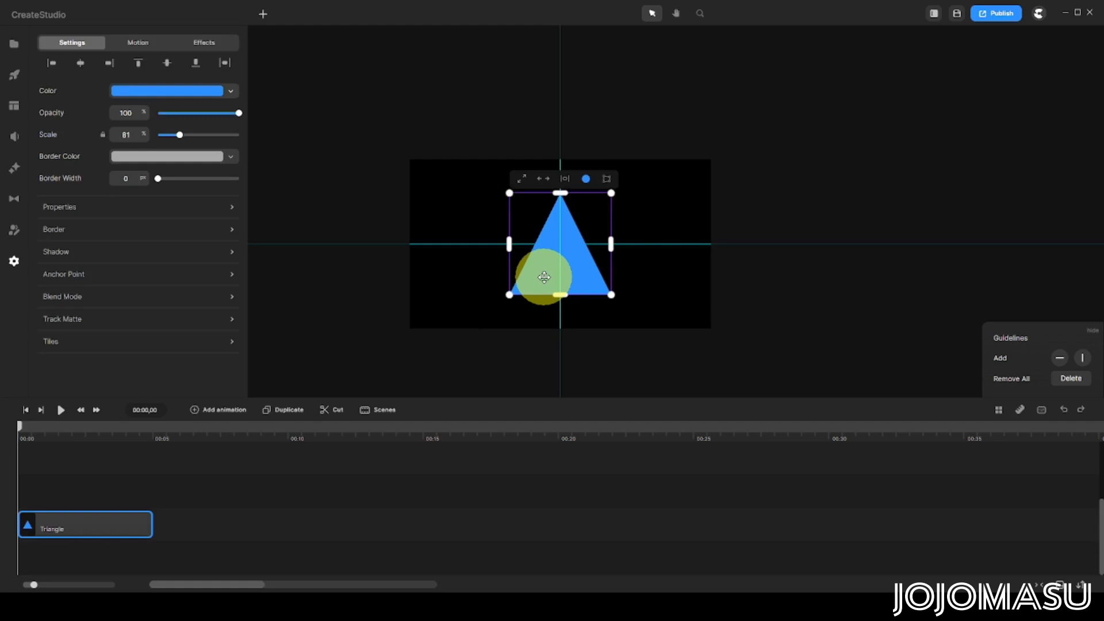
Set the triangle's anchor point to top centre and move the triangle down until its tip sits at the canvas centre.
left_click(115, 277)
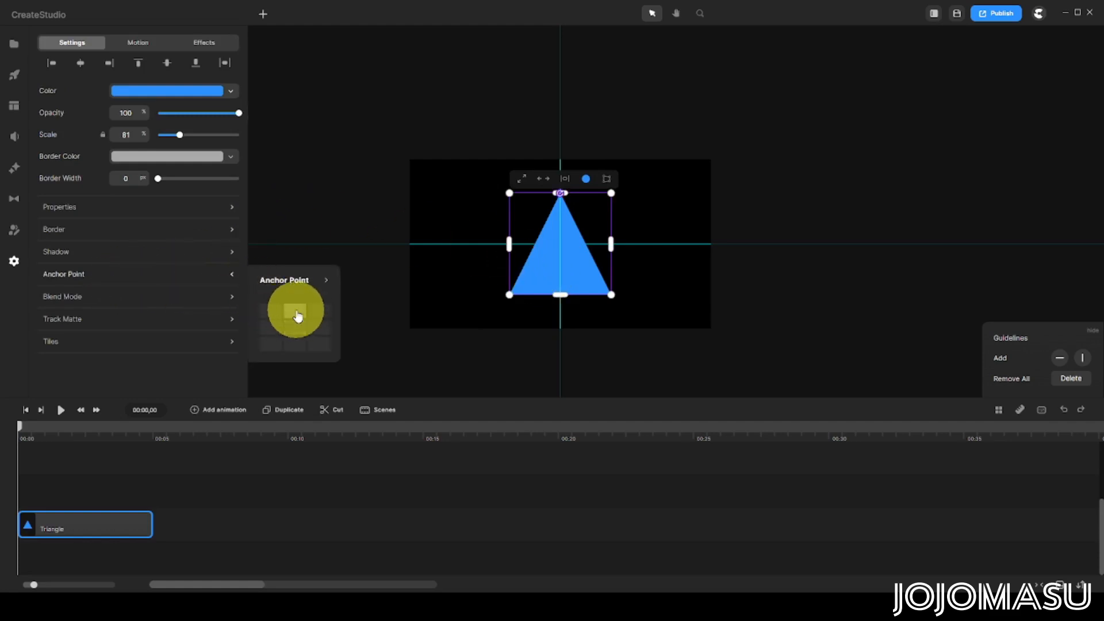
left_click_drag(580, 262, 579, 313)
Stretch the triangle downward well past the canvas edge and narrow it to 45% scale, forming a slim ray.
scroll(744, 289, "down", 3)
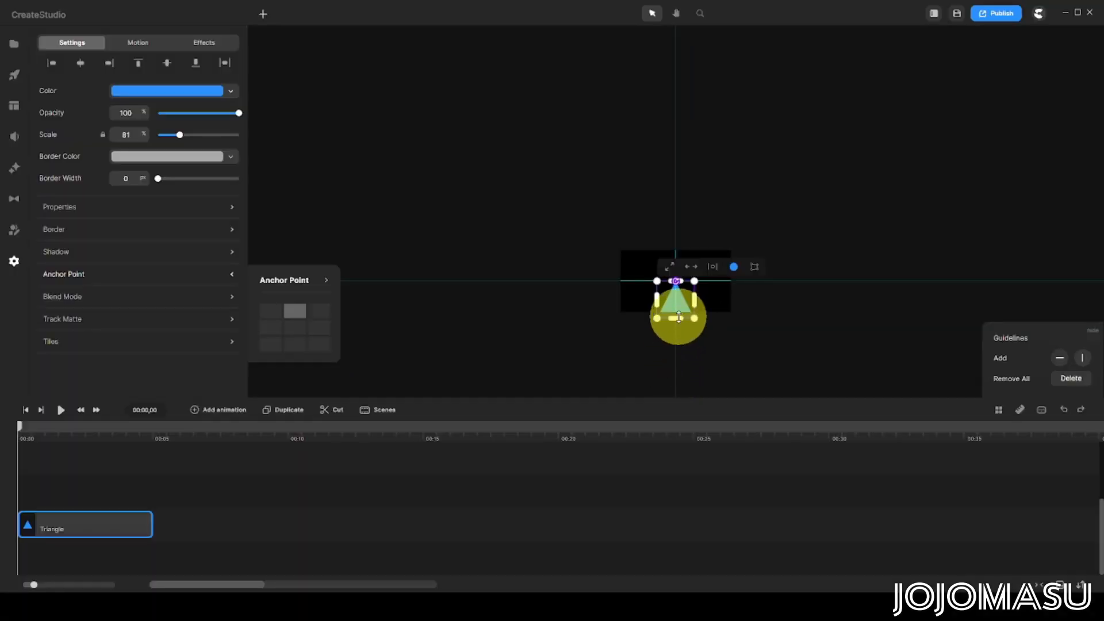
left_click_drag(680, 318, 681, 365)
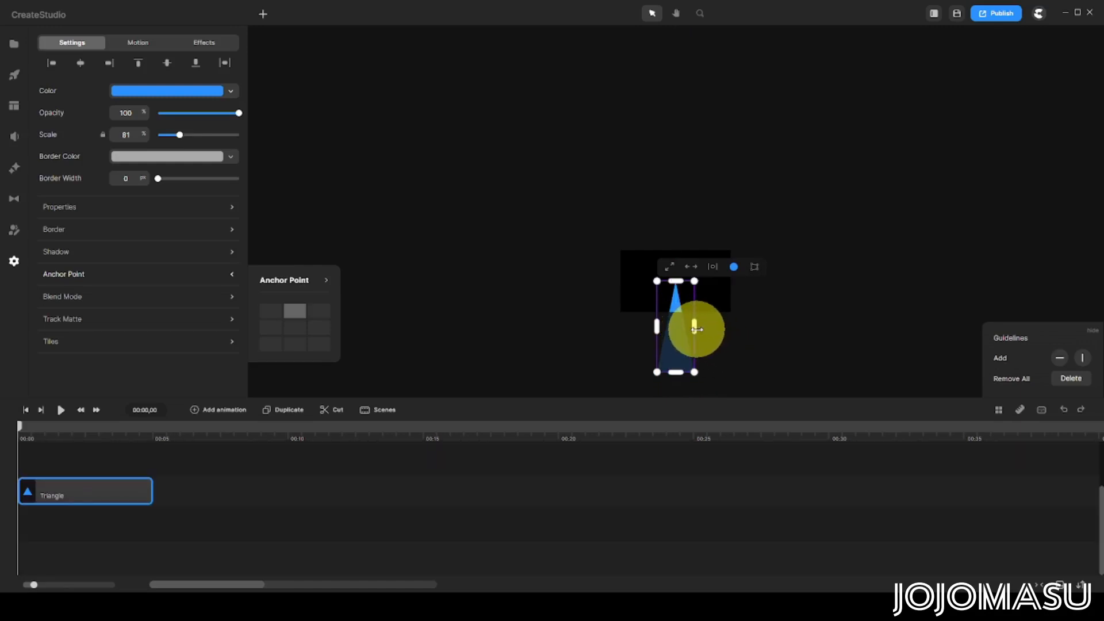
left_click_drag(696, 328, 686, 336)
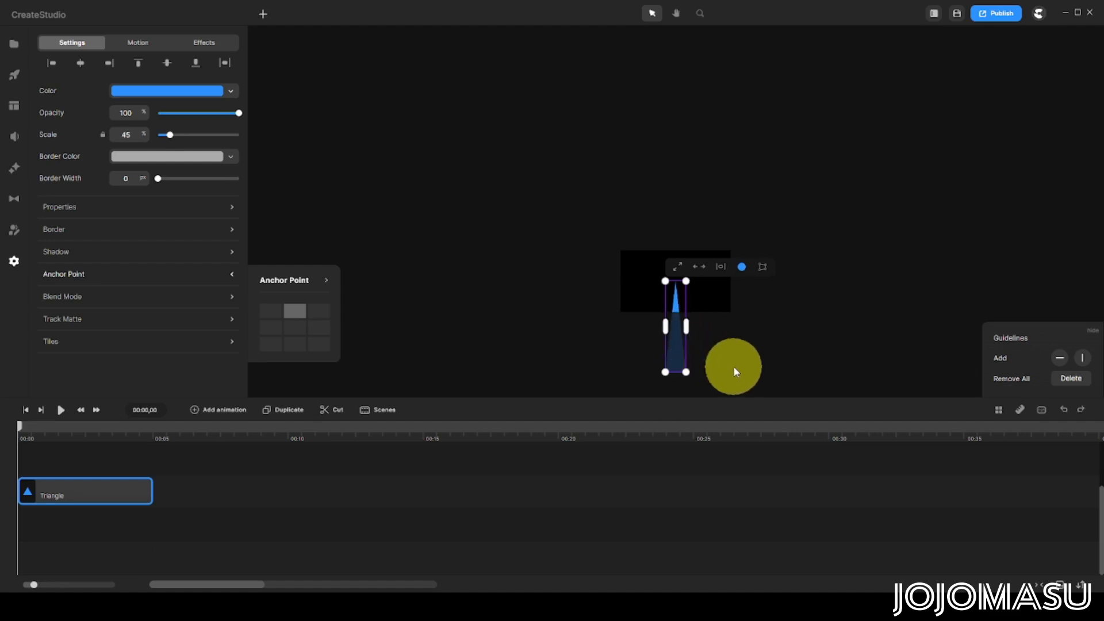
left_click(757, 350)
scroll(712, 318, "up", 5)
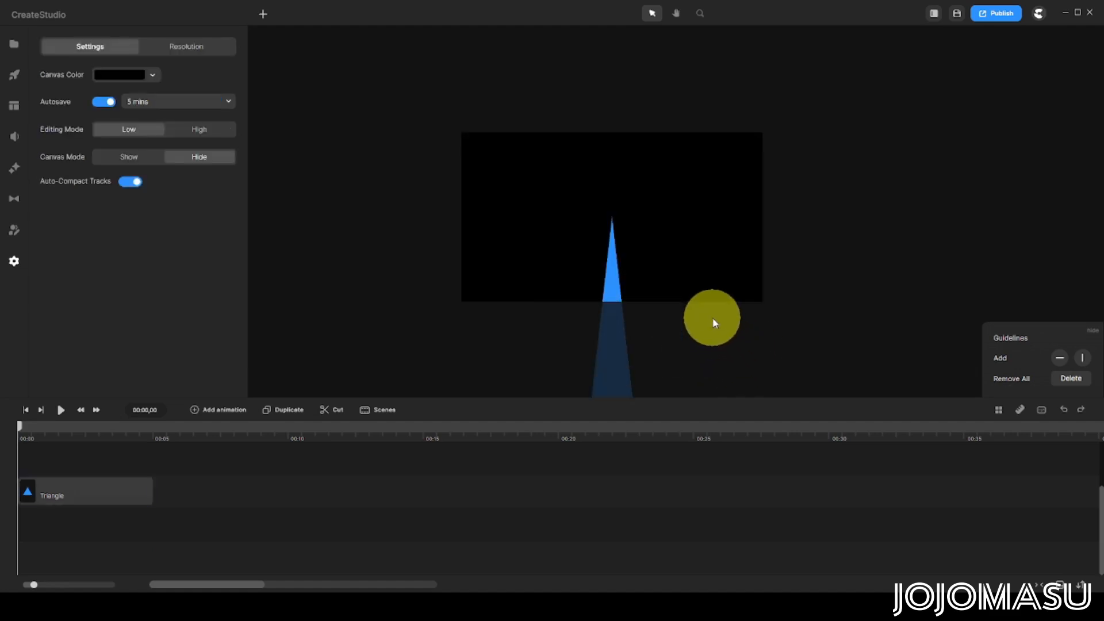
Extend the triangle's clip to about 30 seconds on the timeline and duplicate the layer.
left_click(612, 284)
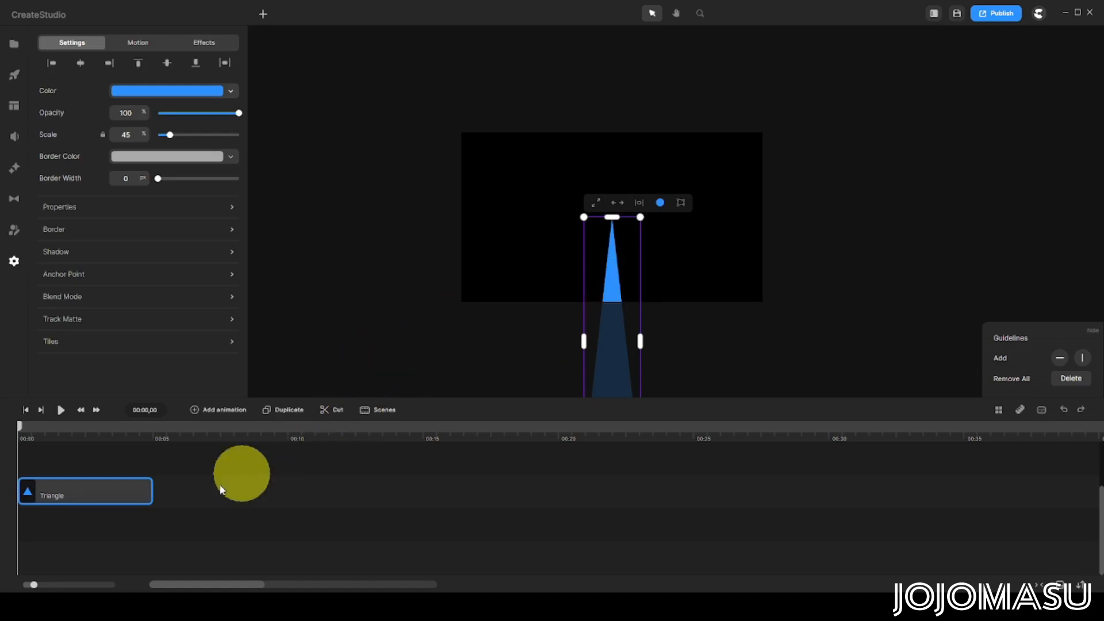
left_click_drag(150, 491, 848, 490)
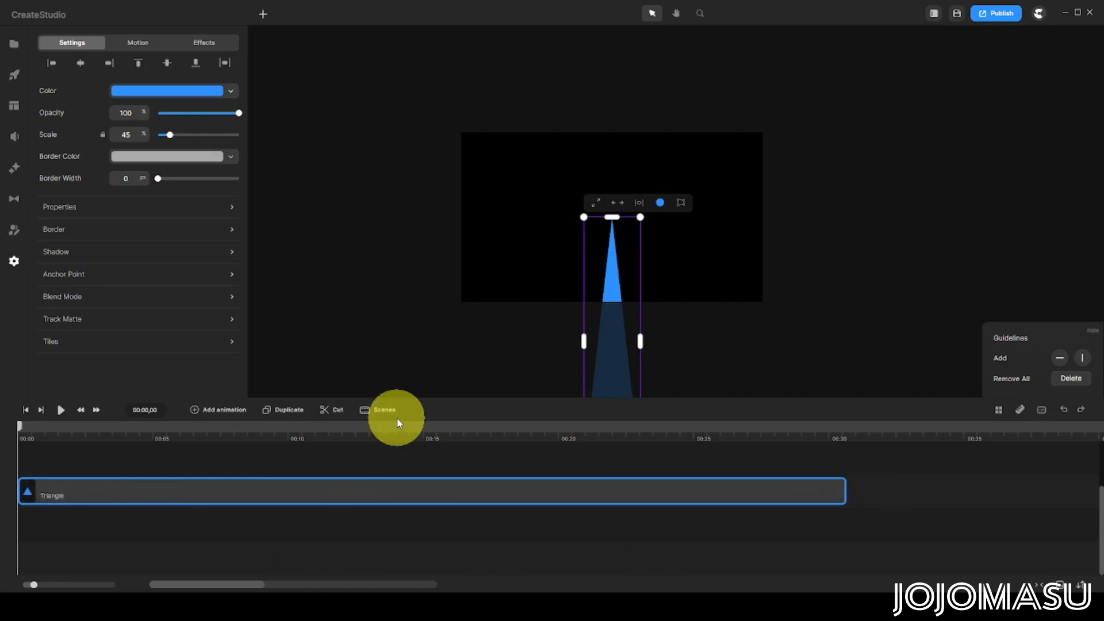
left_click(290, 411)
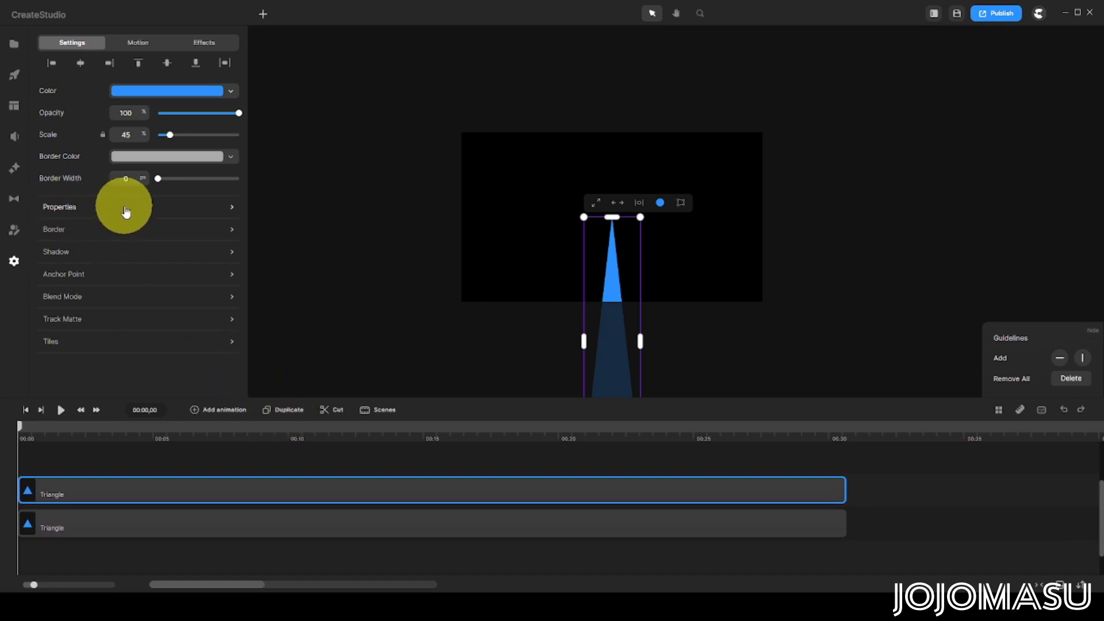
Set the upper triangle layer's rotation to 30°.
left_click(178, 525)
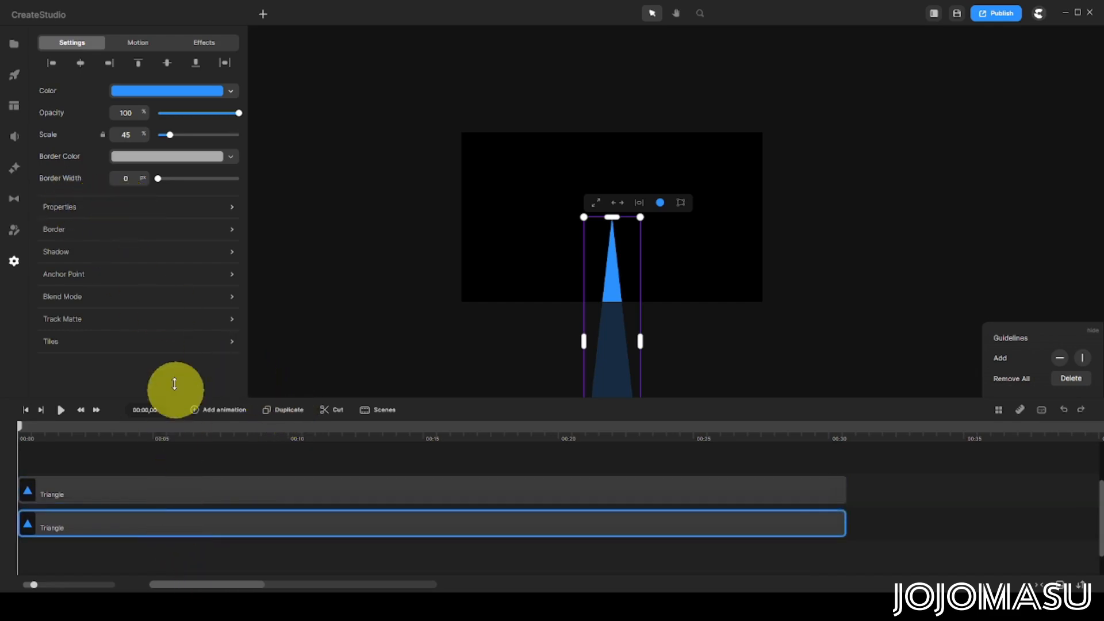
left_click(151, 215)
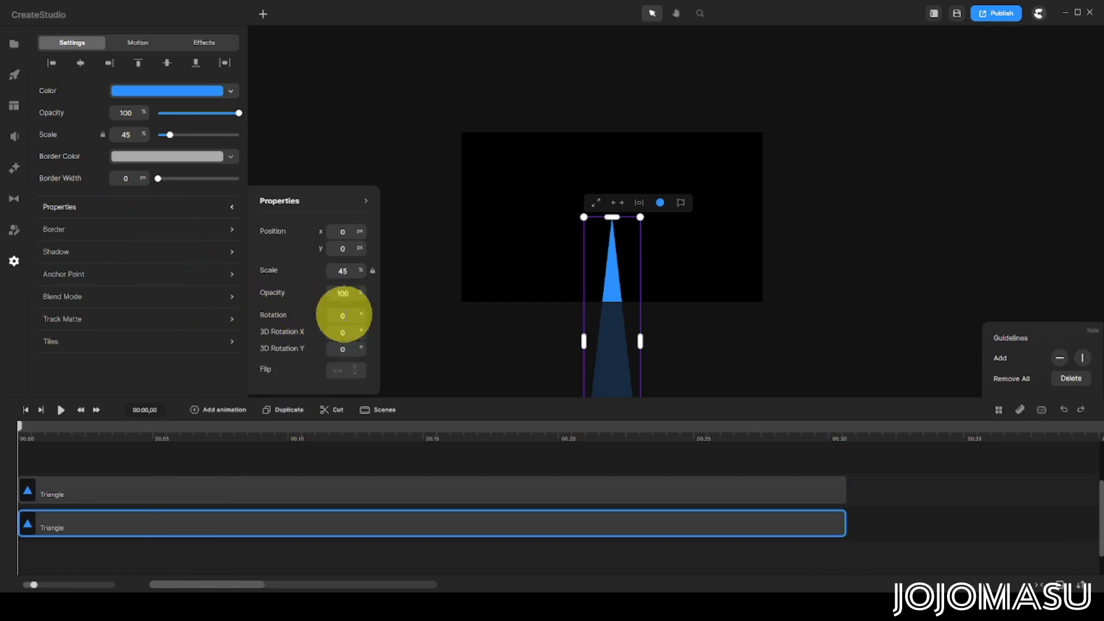
left_click(153, 498)
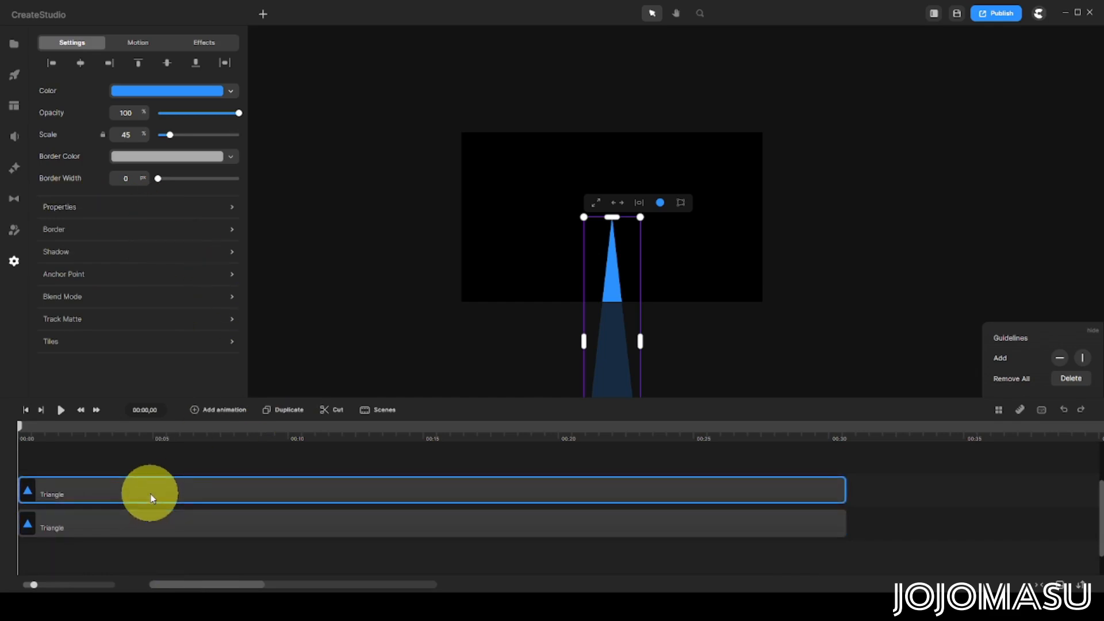
left_click(109, 213)
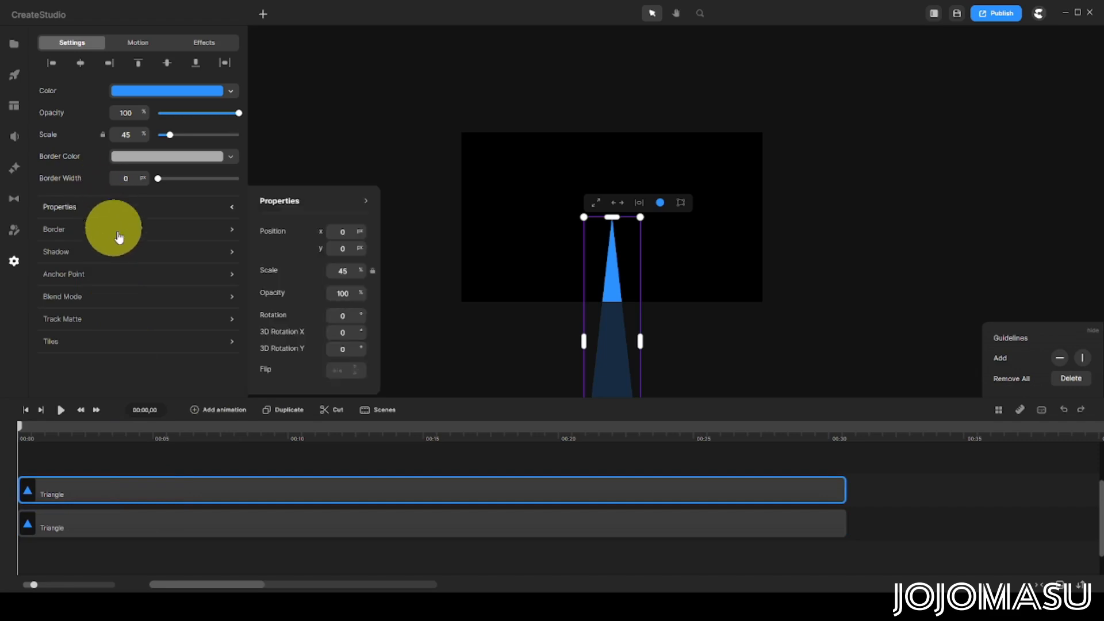
double_click(345, 315)
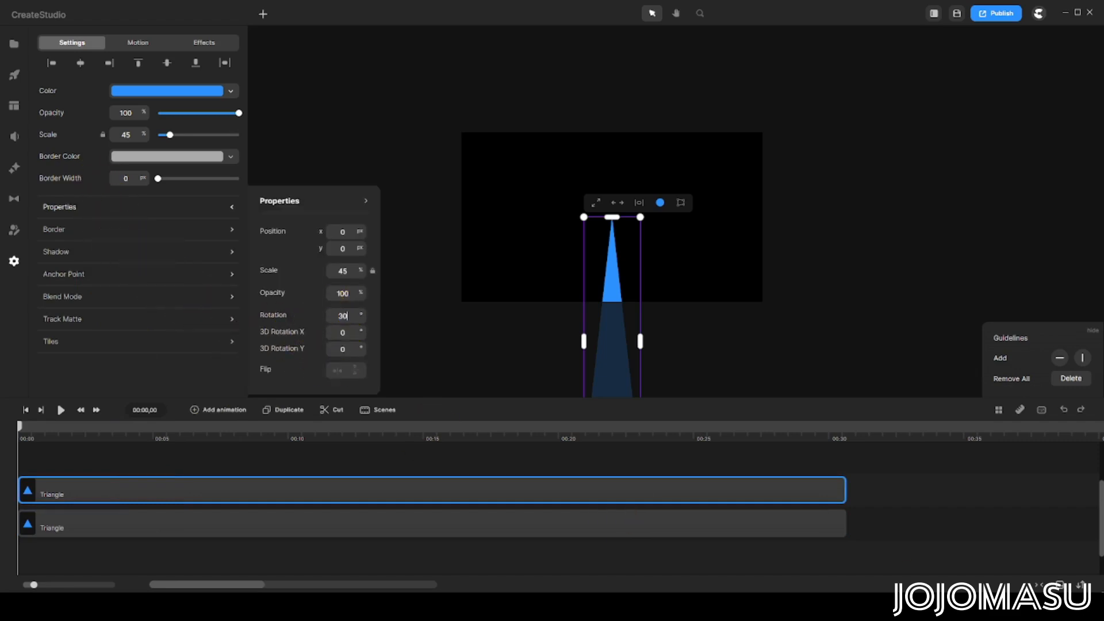
key("Return")
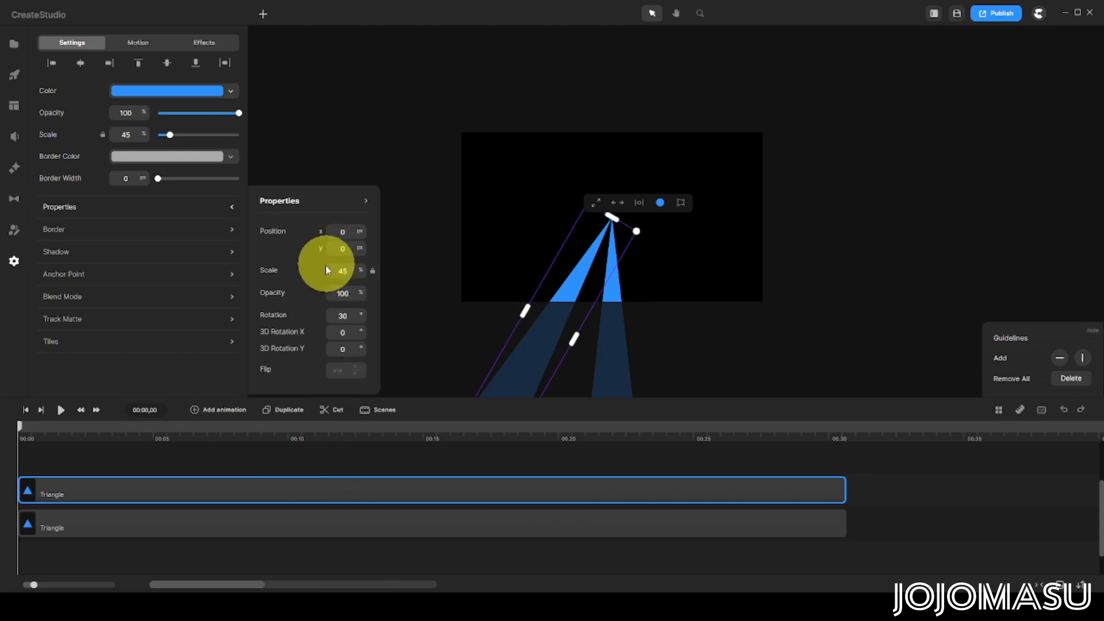
Duplicate the rotated ray twice in succession, setting the copies' rotations to 60° and 90°.
left_click(288, 409)
double_click(336, 315)
type("60")
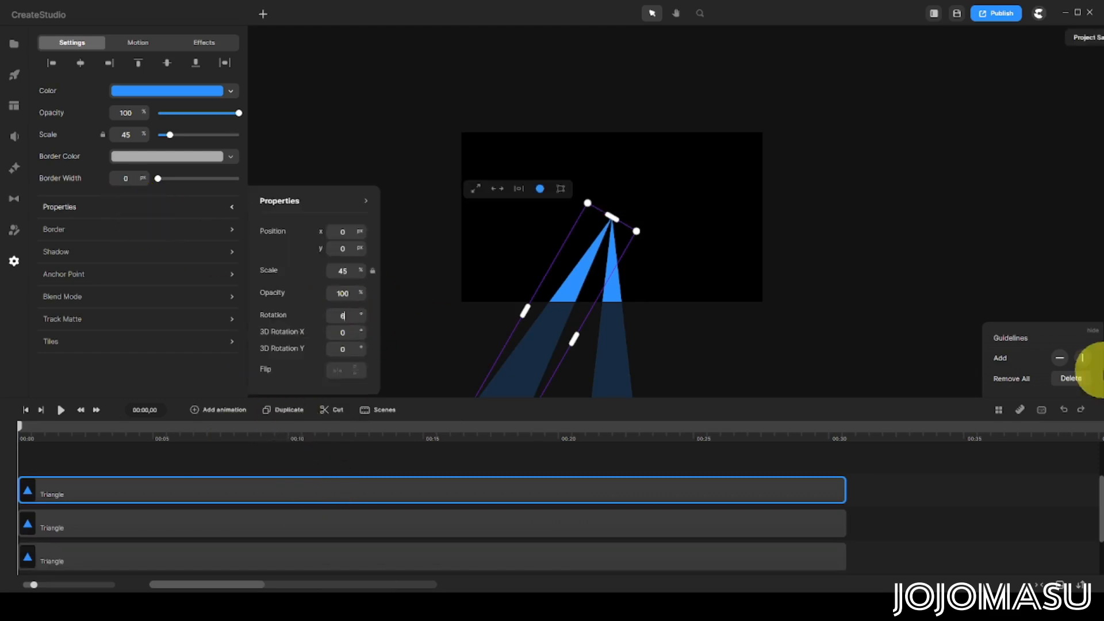
left_click(131, 207)
double_click(345, 315)
type("90")
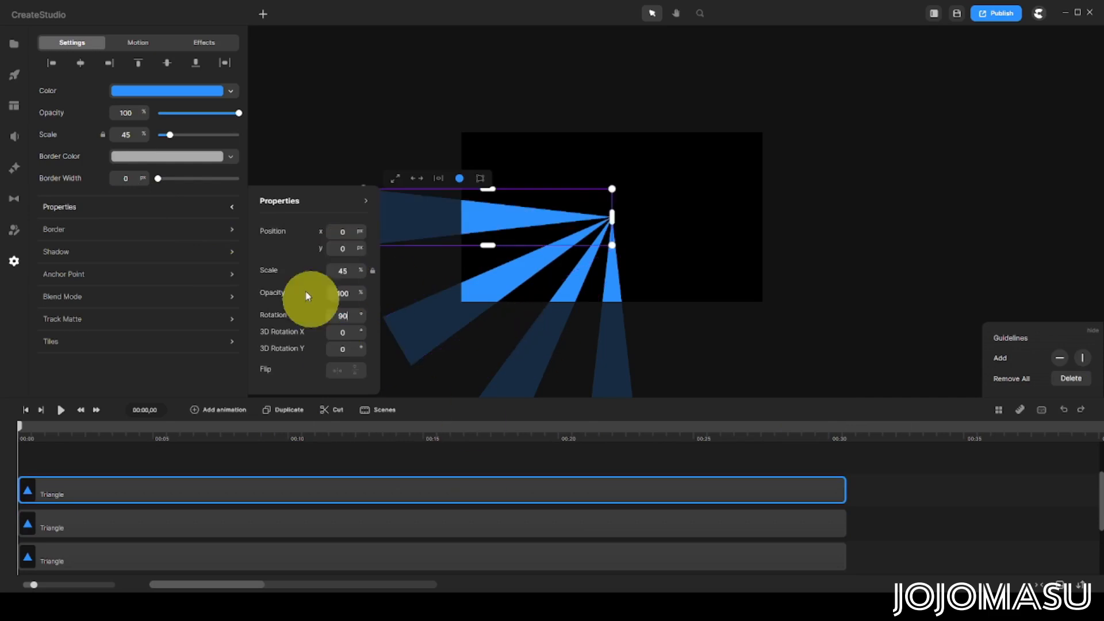
Create two more ray copies from the newest triangle, rotated to 120° and 150°.
left_click(287, 409)
left_click(101, 206)
double_click(343, 316)
type("120")
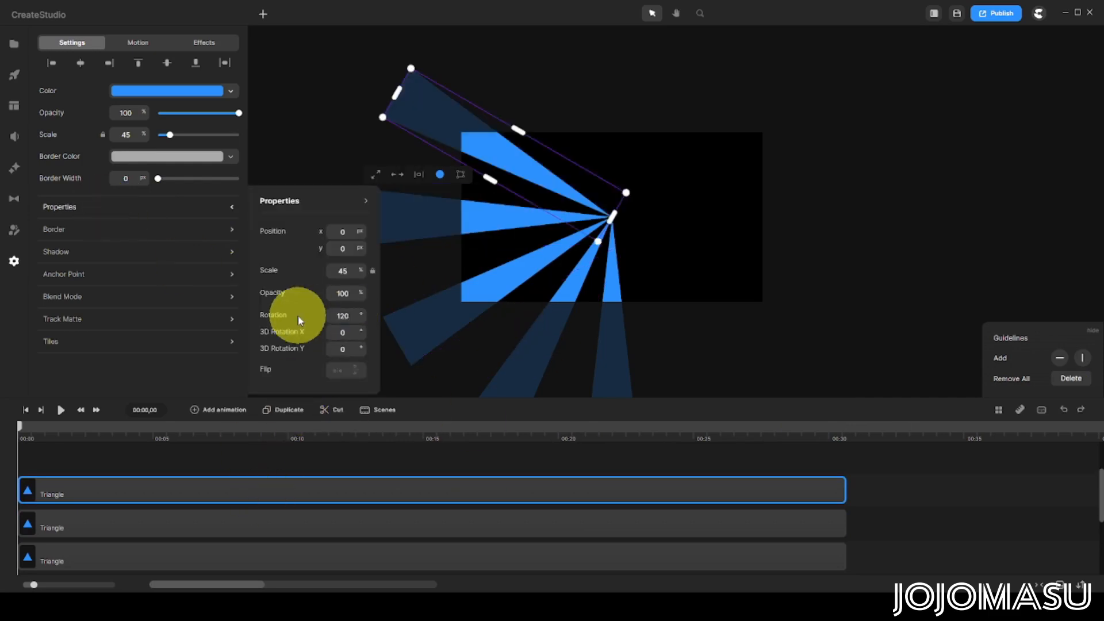
left_click(283, 412)
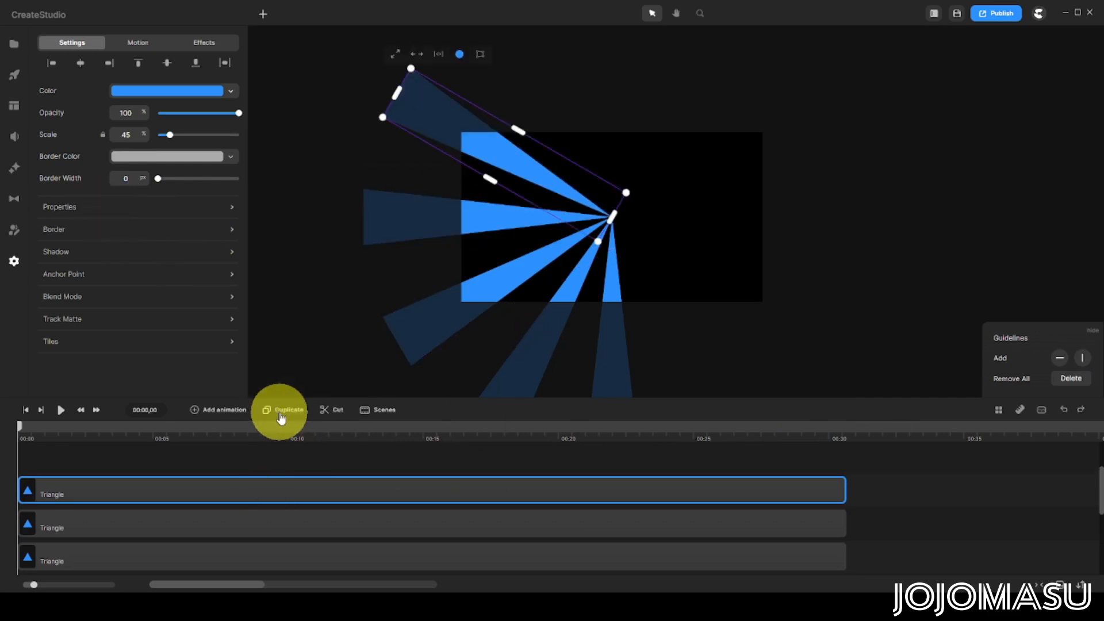
left_click(130, 207)
double_click(352, 315)
type("150")
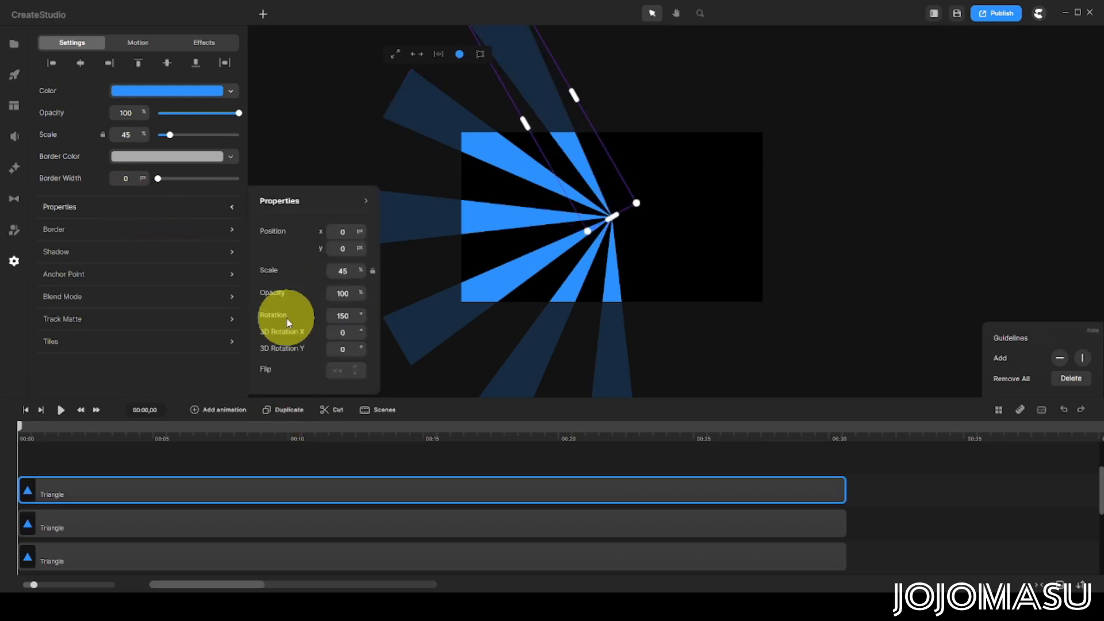
Duplicate the newest ray twice more, rotating the copies to 180° and 210°.
left_click(288, 412)
left_click(149, 207)
double_click(345, 316)
type("180")
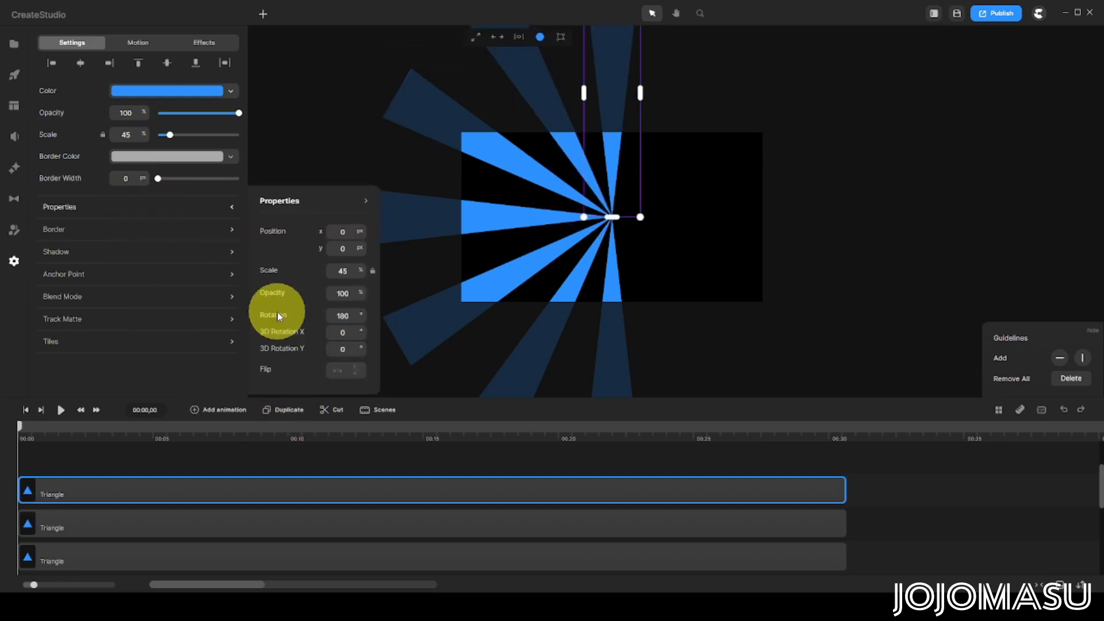
left_click(281, 409)
left_click(171, 207)
double_click(347, 316)
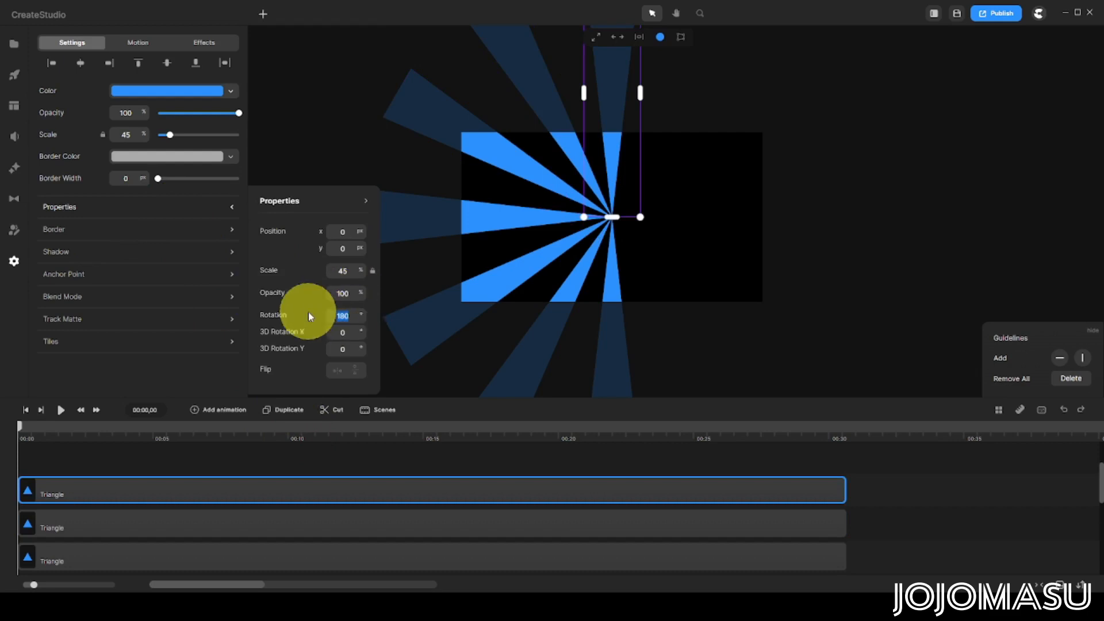
type("210")
Add two further duplicates of the newest ray with rotations of 240° and 270°.
left_click(288, 409)
left_click(149, 209)
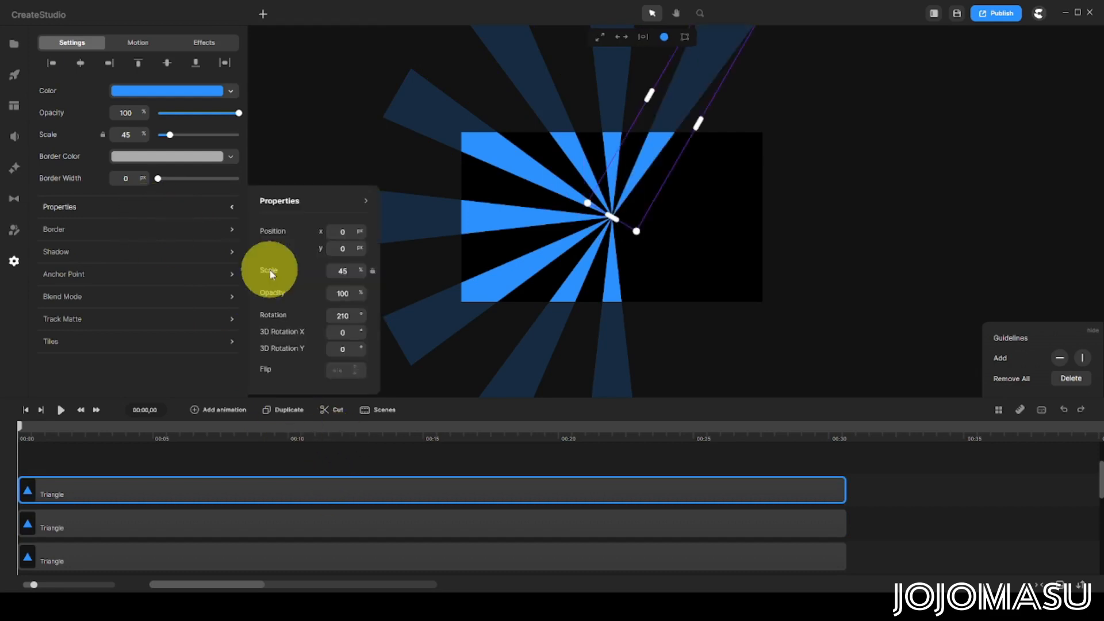
double_click(347, 315)
type("240")
left_click(288, 410)
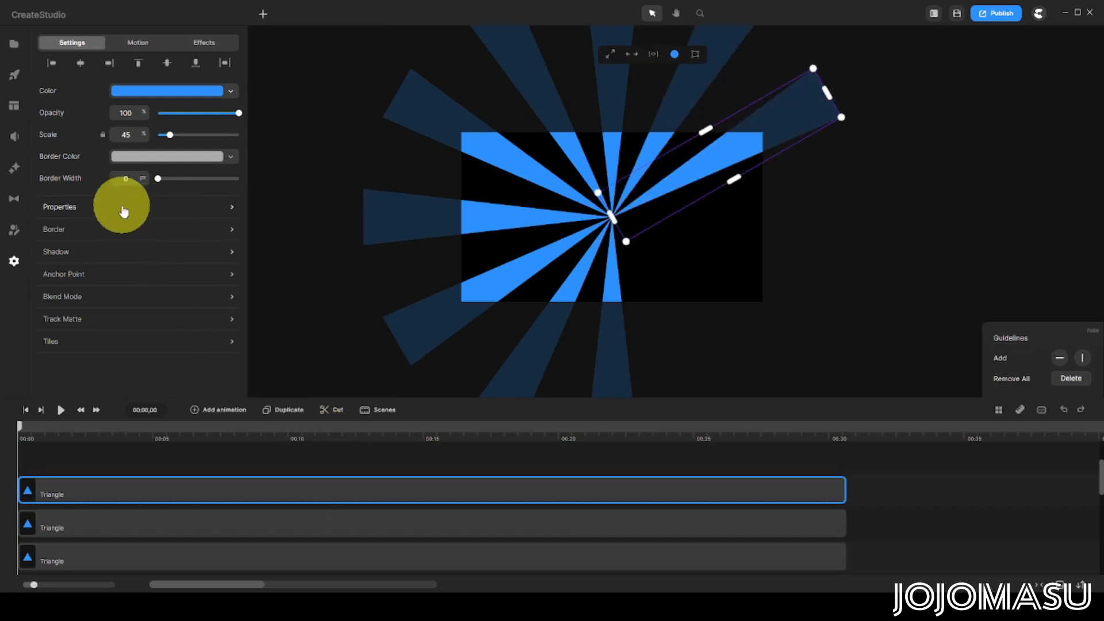
left_click(131, 207)
double_click(345, 316)
type("270")
Complete the sunburst circle with two more duplicated rays, rotated to 300° and 330°.
left_click(290, 411)
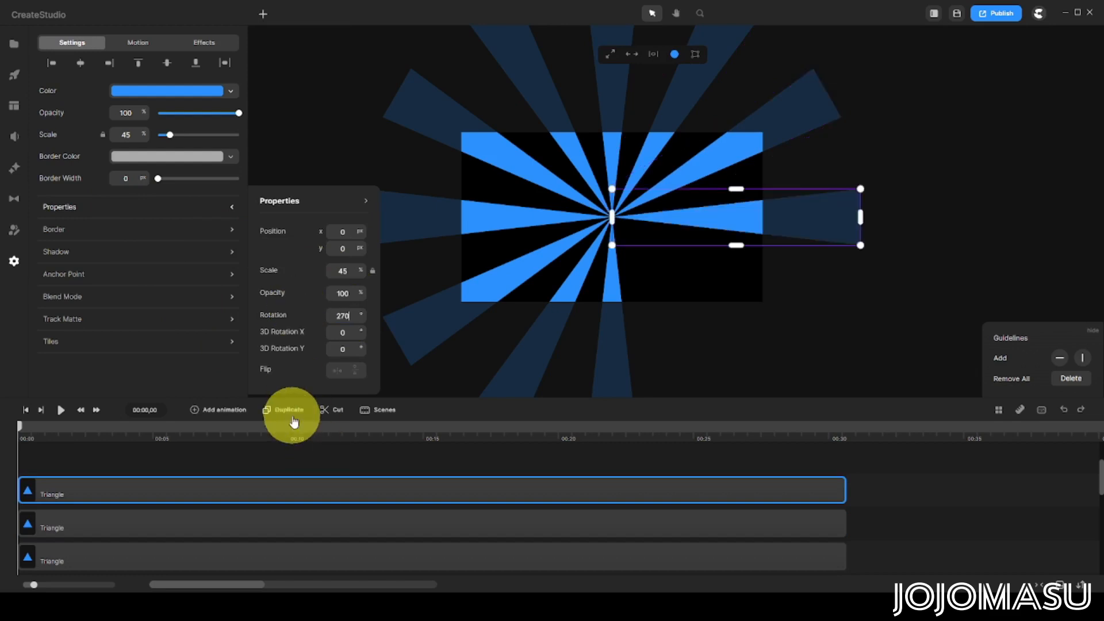
left_click(166, 207)
double_click(338, 318)
type("300")
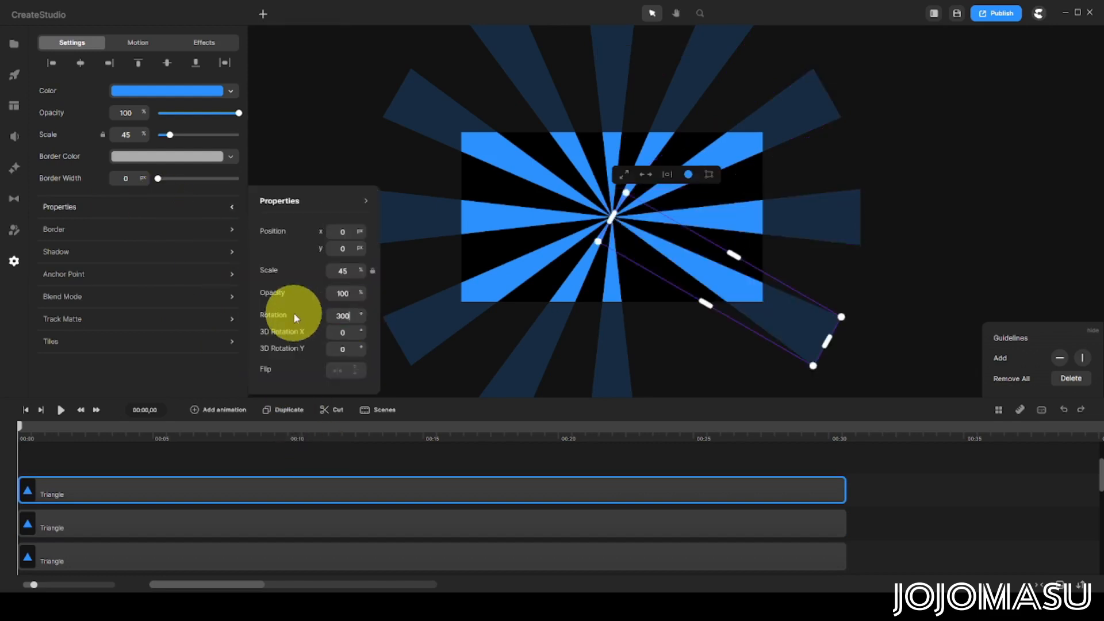
left_click(289, 410)
left_click(128, 210)
double_click(348, 320)
type("330")
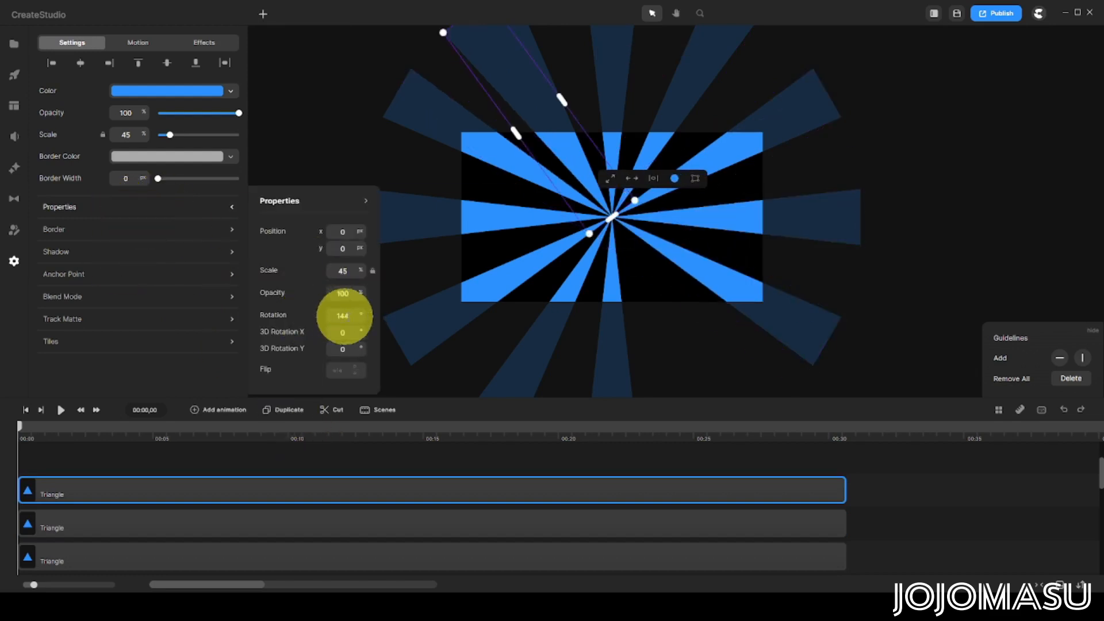
left_click(994, 177)
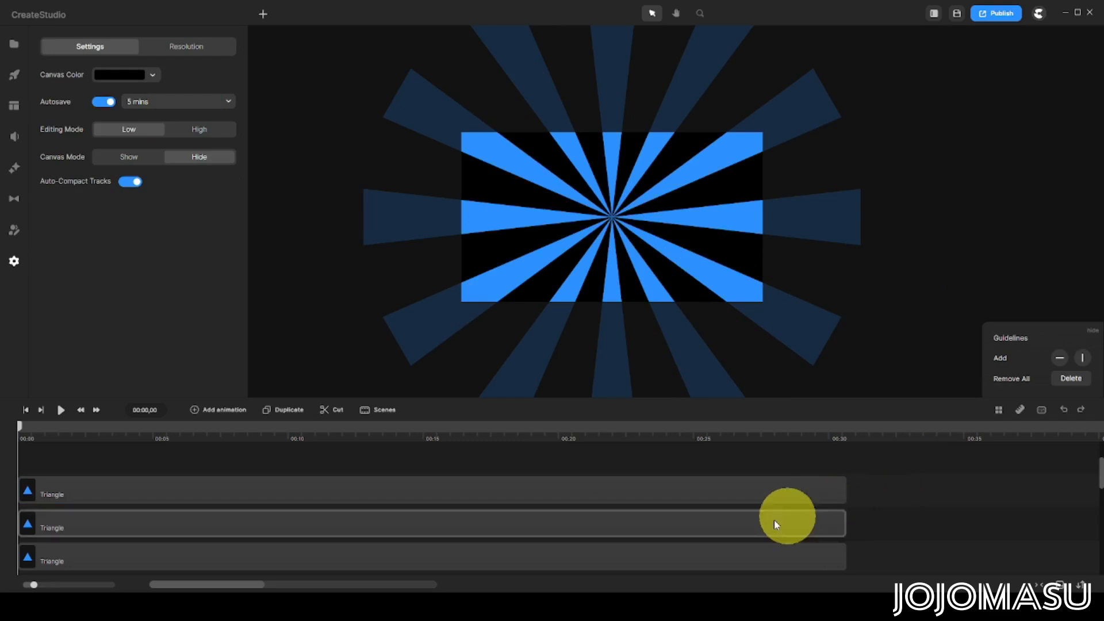
Select all the triangle layers and combine them into a single group.
scroll(729, 532, "down", 4)
scroll(723, 514, "down", 1)
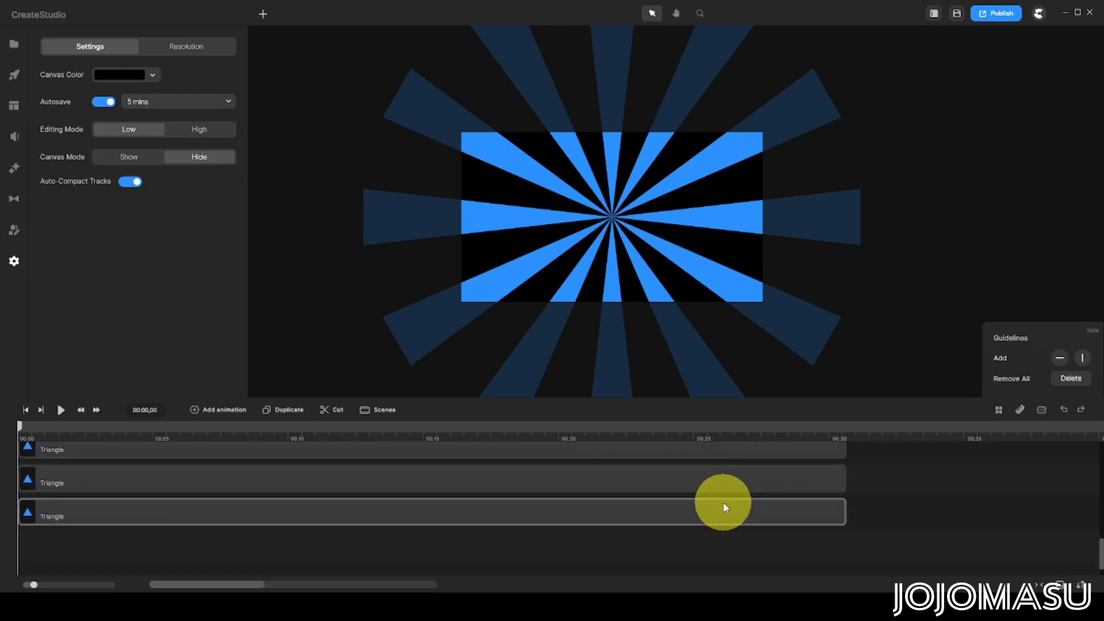
left_click_drag(890, 514, 316, 54)
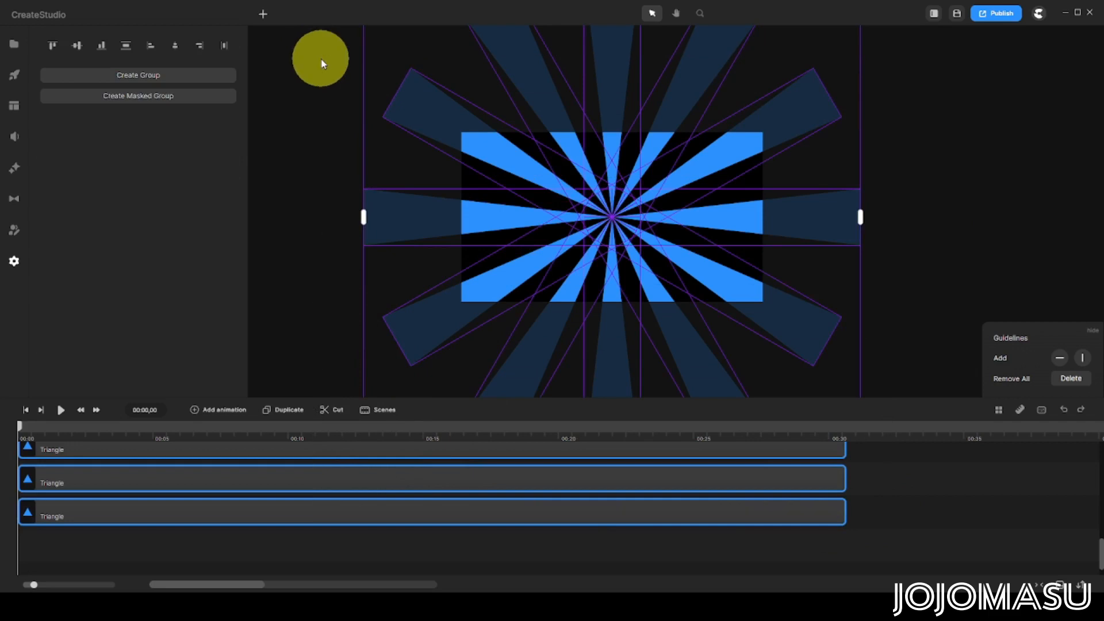
key("ctrl+g")
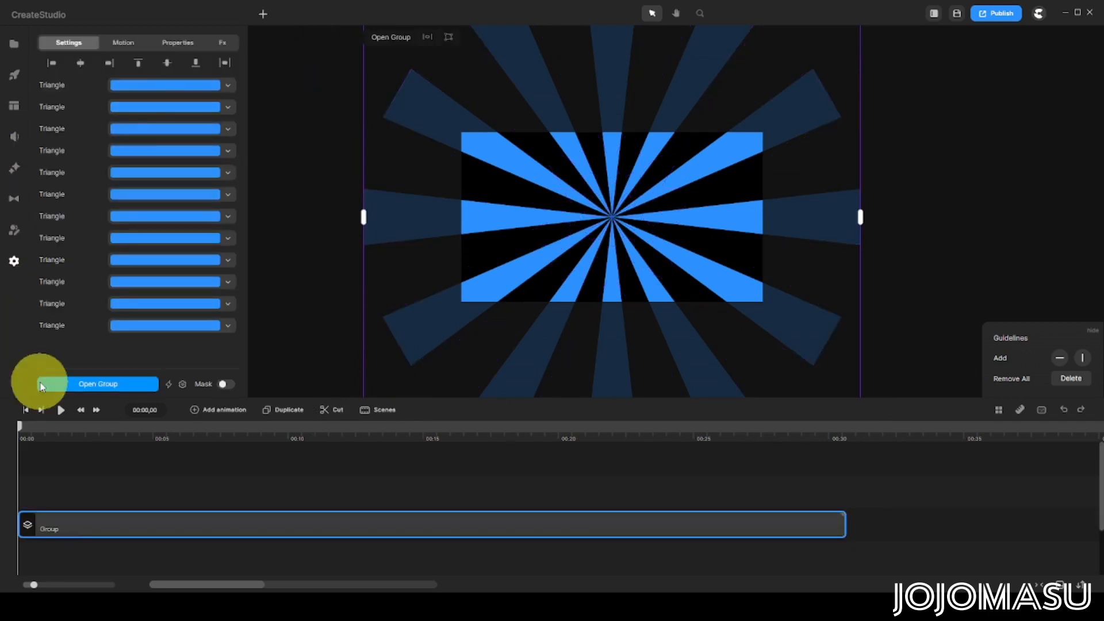
scroll(226, 517, "down", 1)
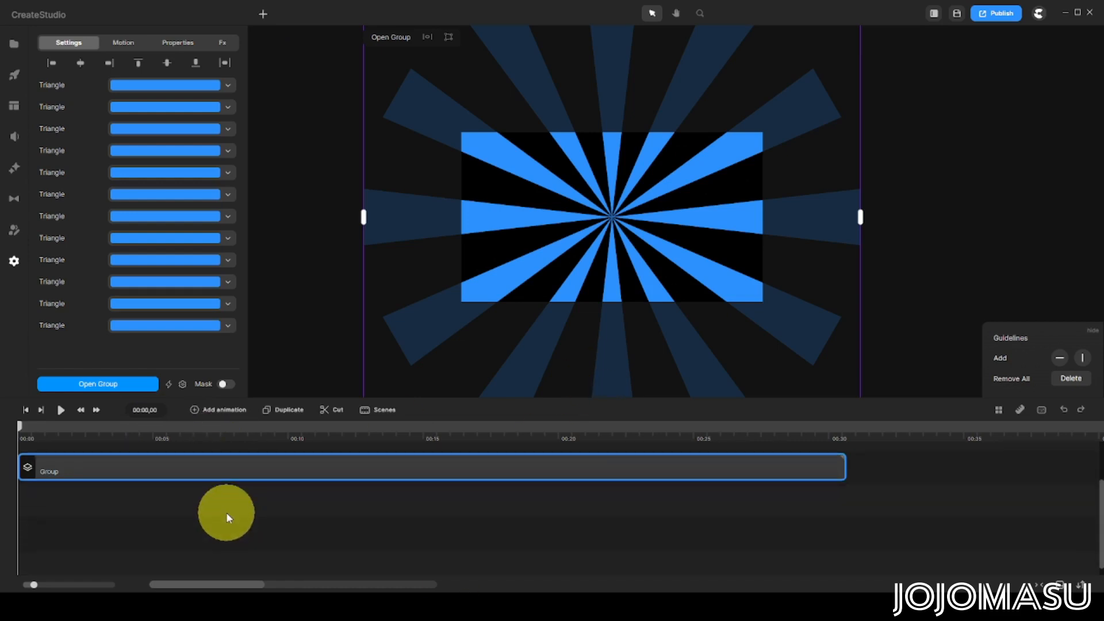
left_click(885, 502)
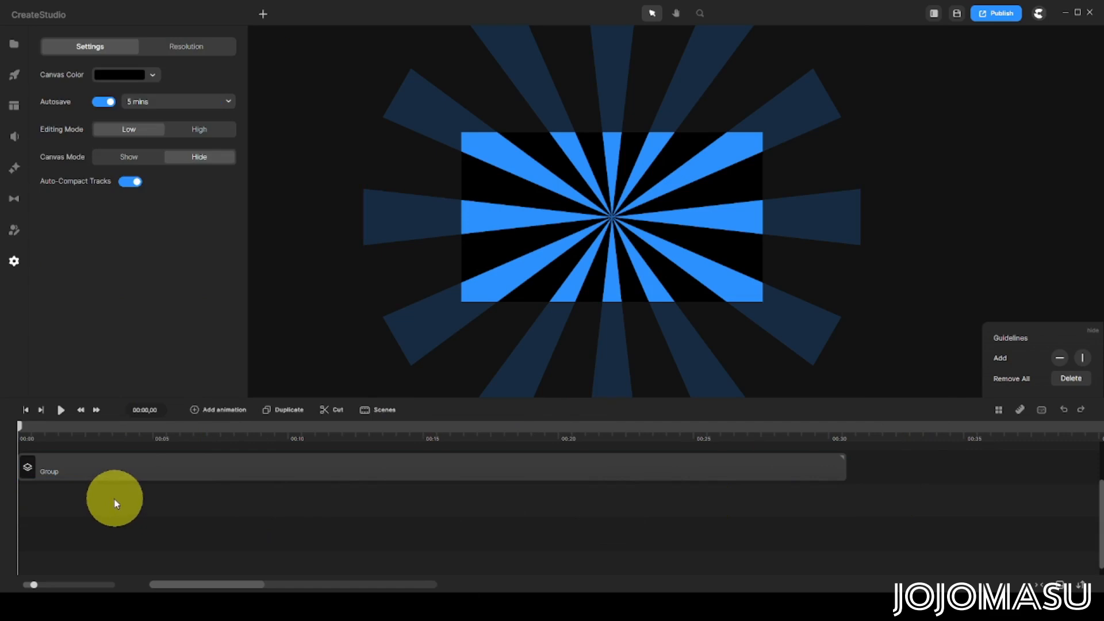
Add a circle below the ray group with a clip of the same length, and fill it with yellow ffe900.
left_click(264, 13)
left_click_drag(297, 102, 844, 512)
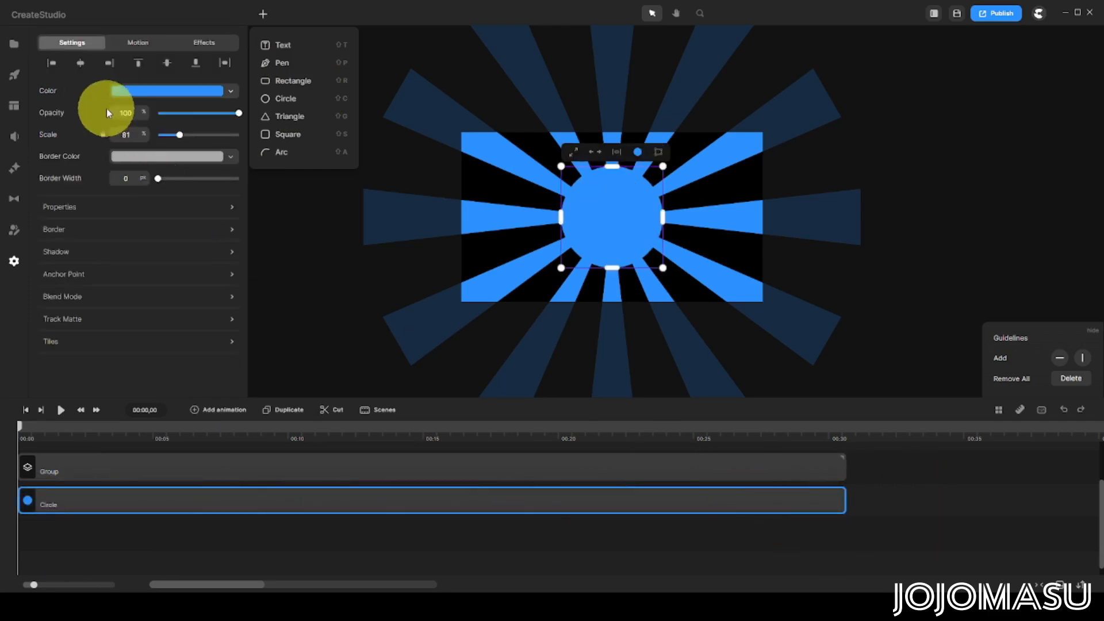
left_click(160, 94)
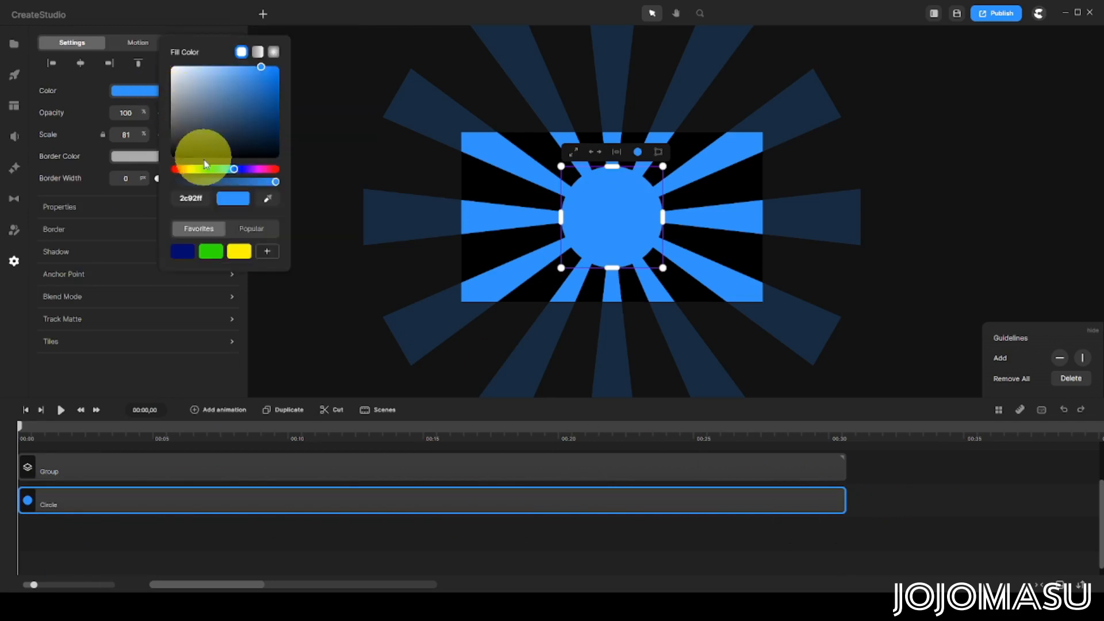
left_click(239, 253)
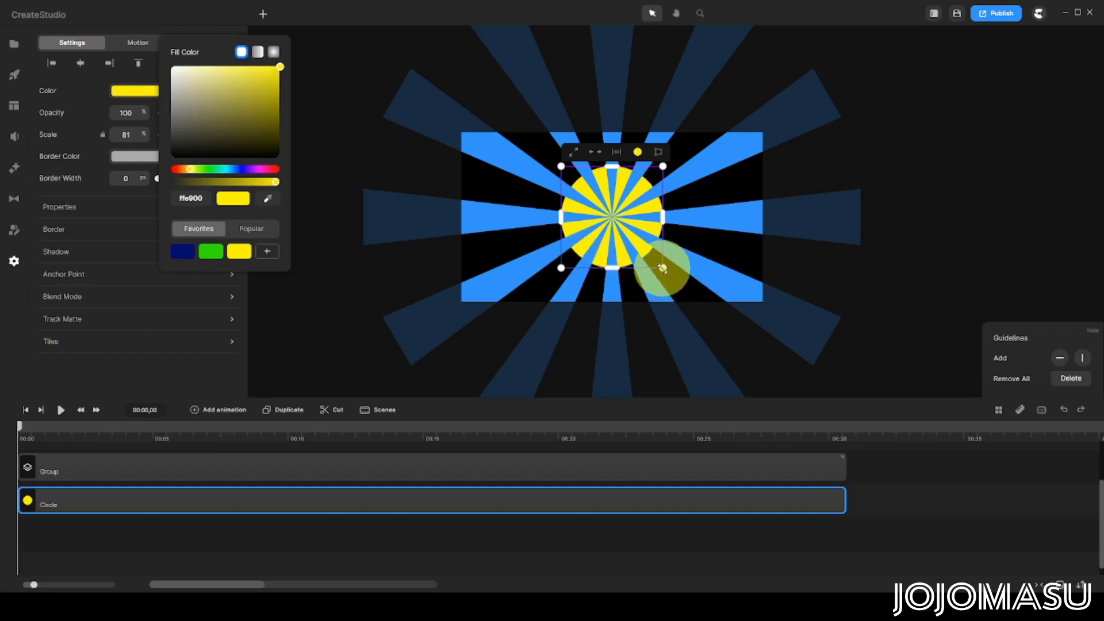
Enlarge the yellow circle to a scale of 290% so it covers the whole canvas.
left_click_drag(663, 267, 821, 372)
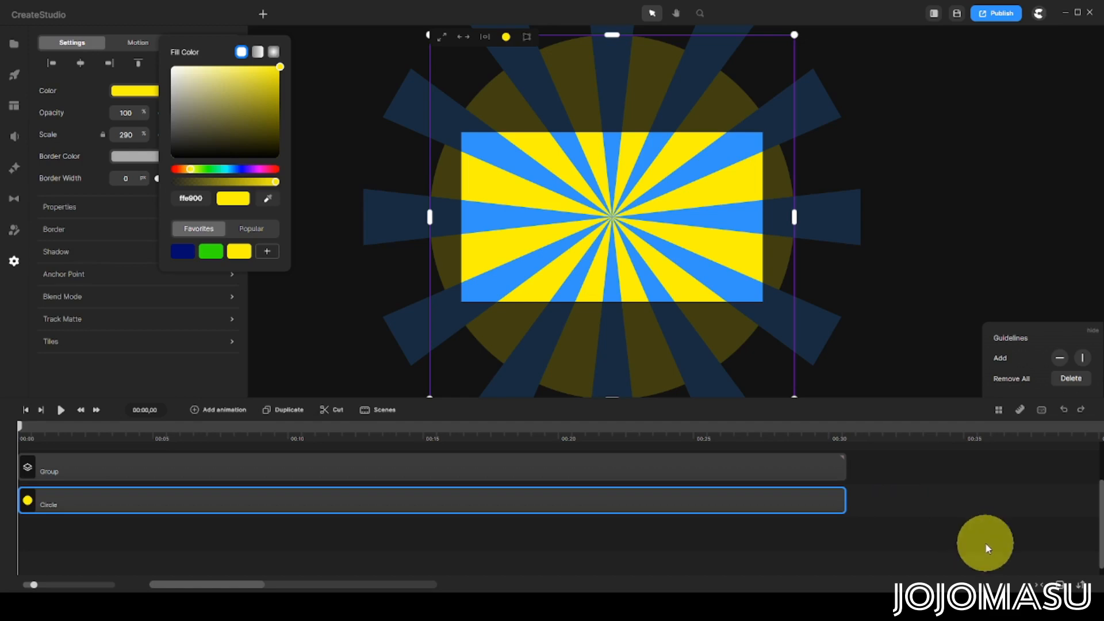
Add the Rotate entrance animation to the ray group and set its rotation to 360%.
left_click(246, 475)
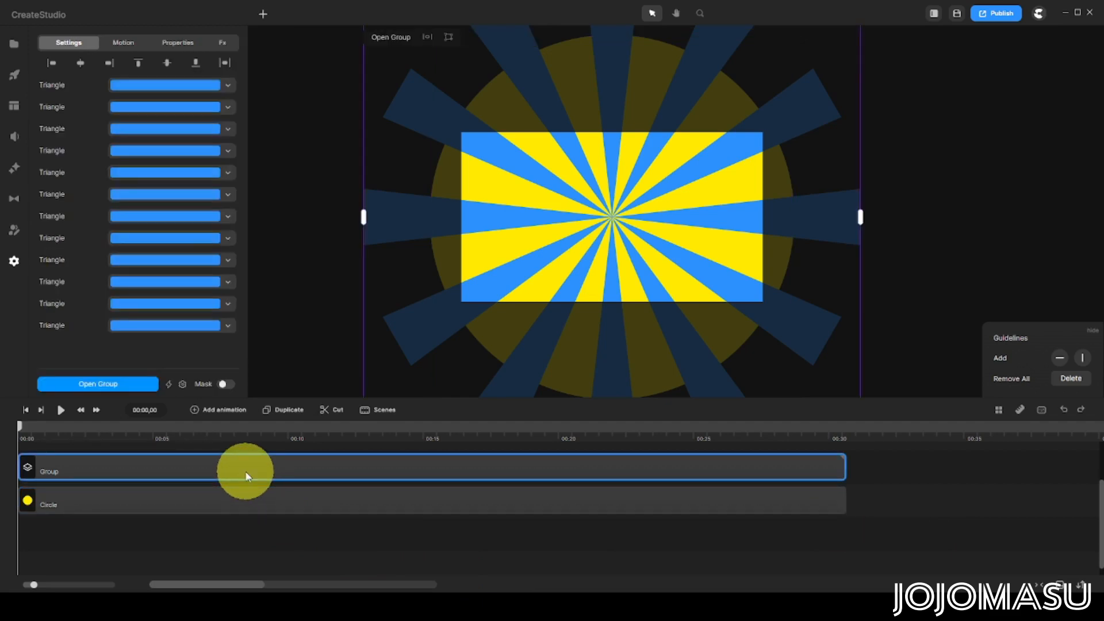
left_click(122, 51)
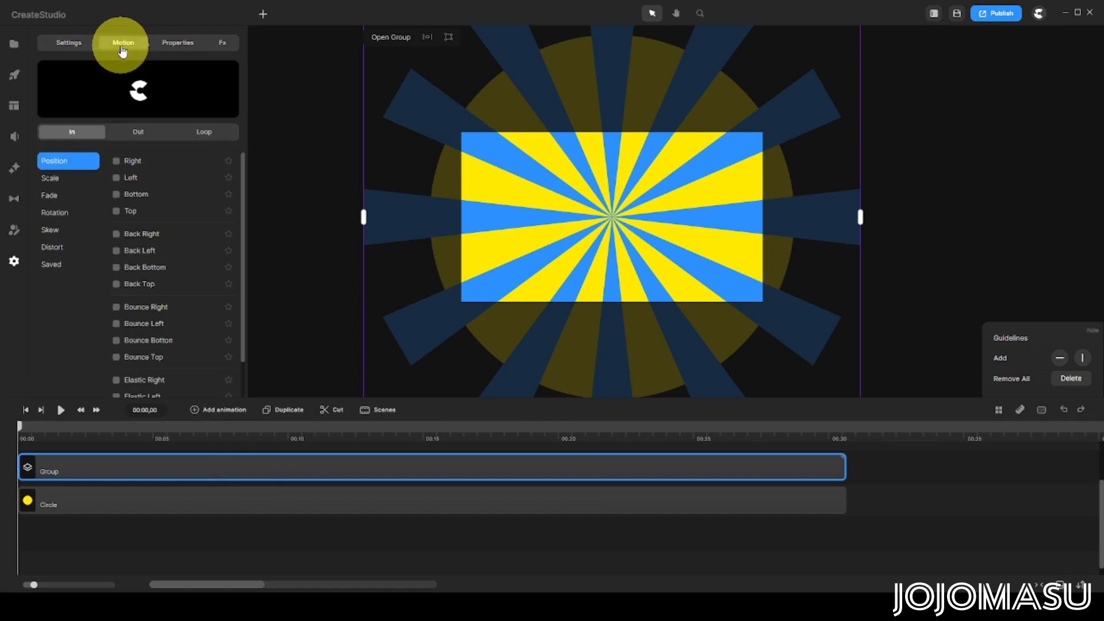
left_click(63, 214)
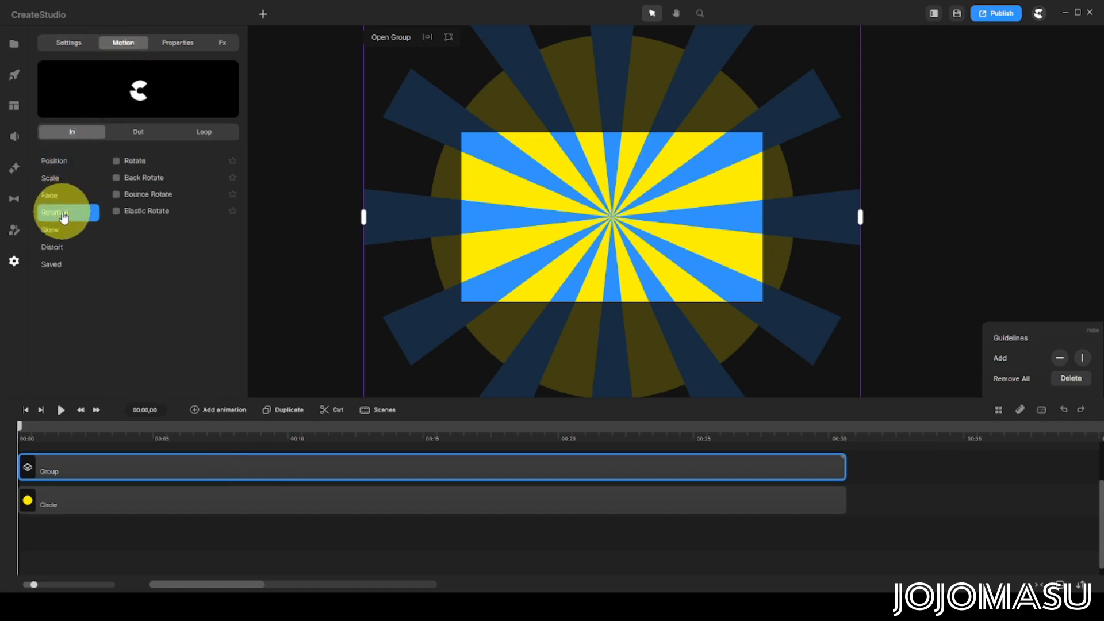
left_click(118, 163)
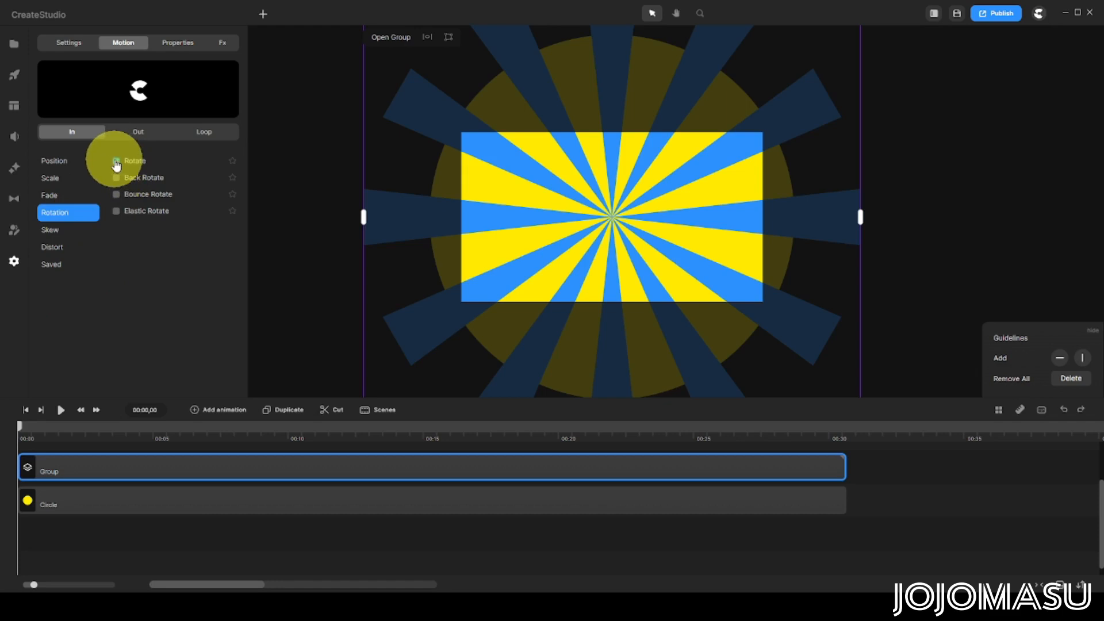
left_click(116, 162)
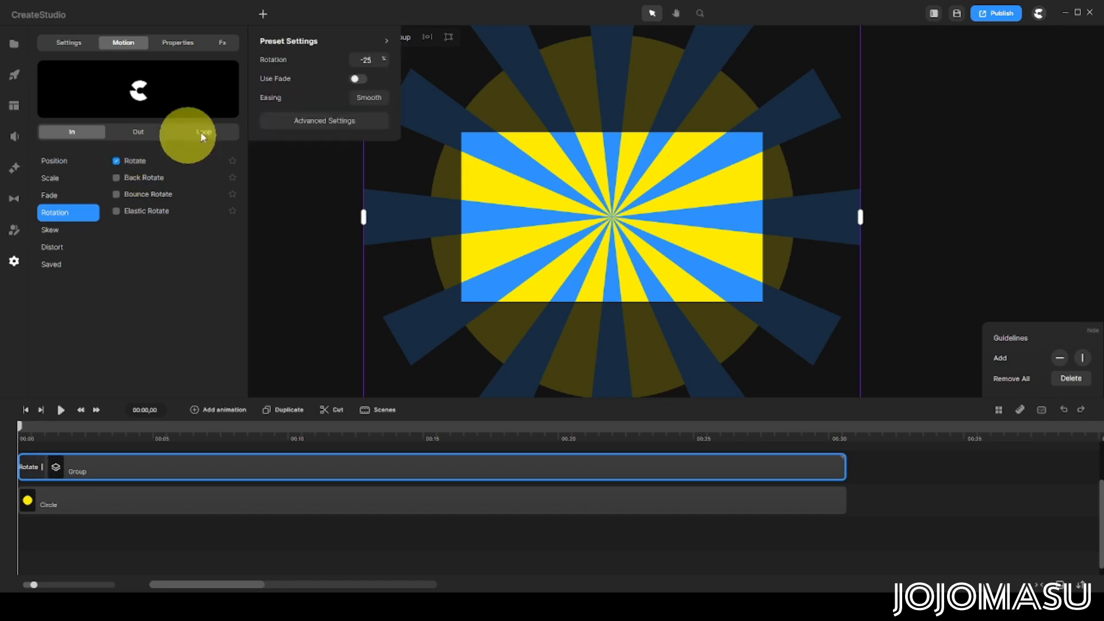
left_click(375, 60)
left_click_drag(375, 59, 349, 65)
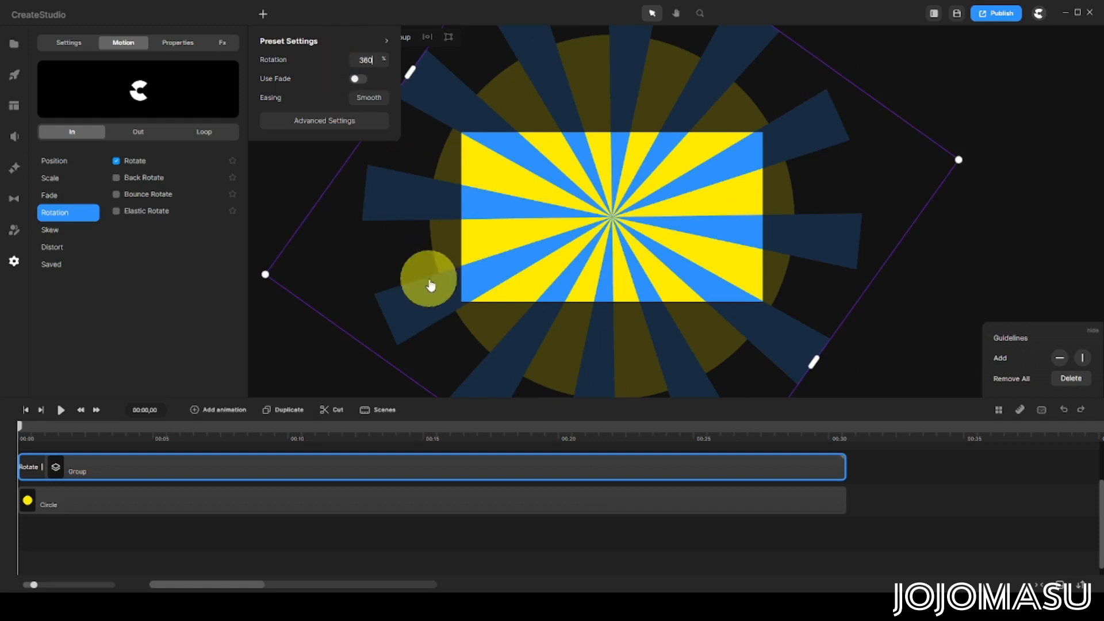
Stretch the Rotate animation across nearly the full length of the group clip and preview it from the start.
left_click_drag(41, 466, 833, 481)
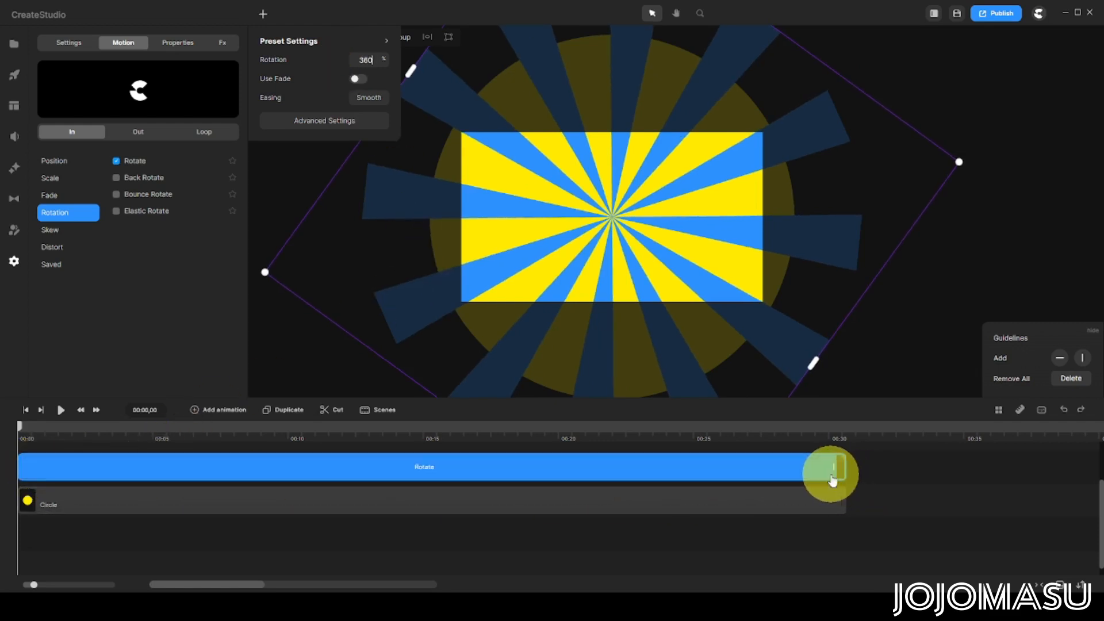
left_click(832, 473)
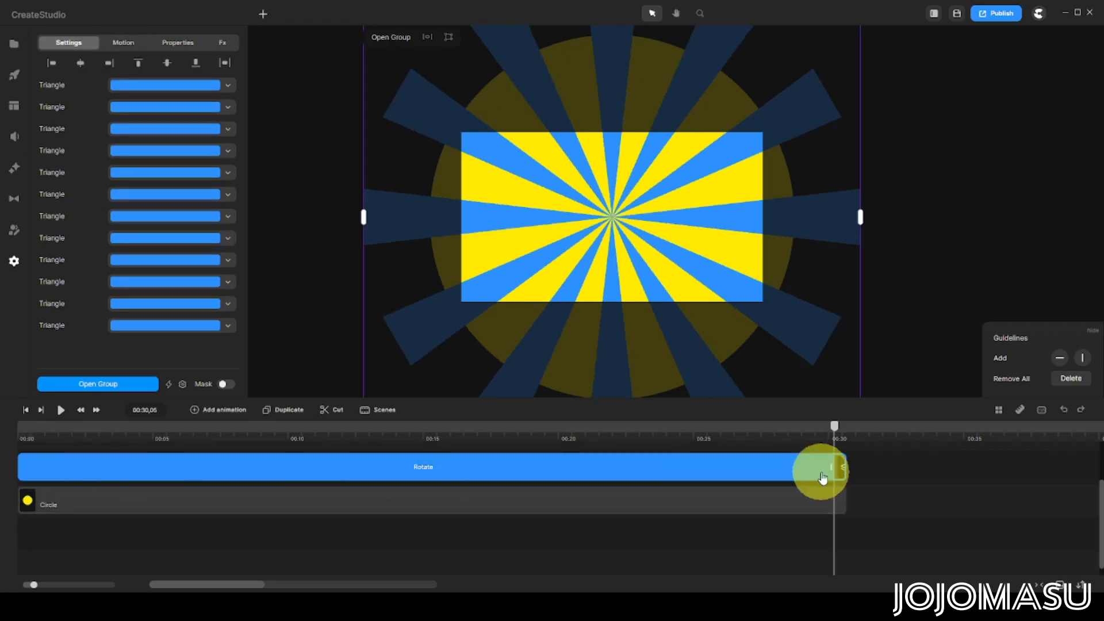
left_click_drag(838, 436, 17, 420)
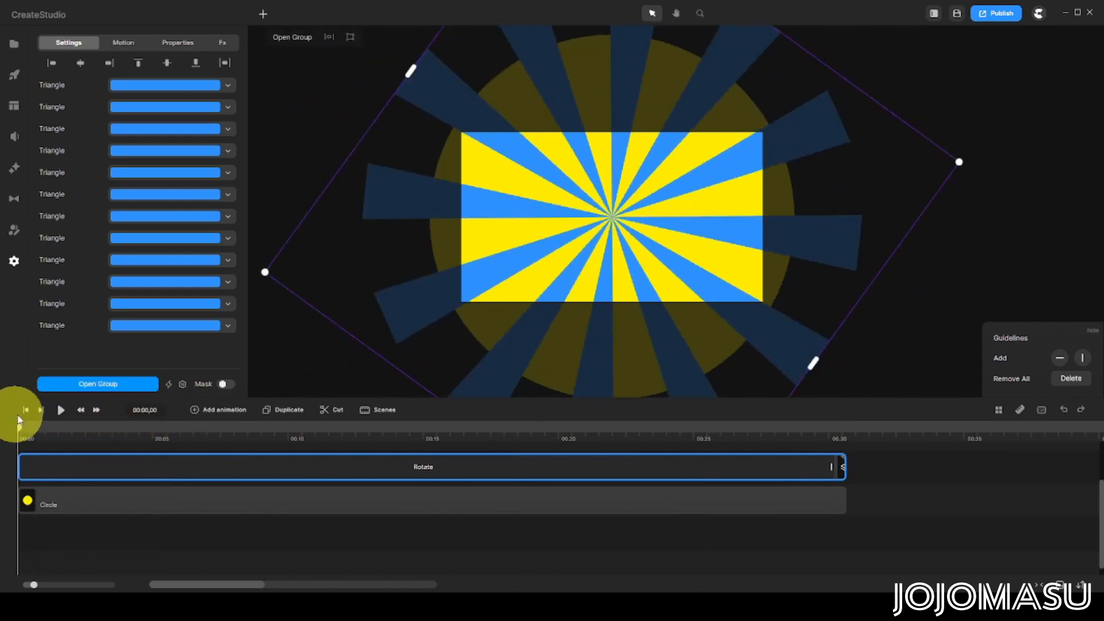
left_click(60, 411)
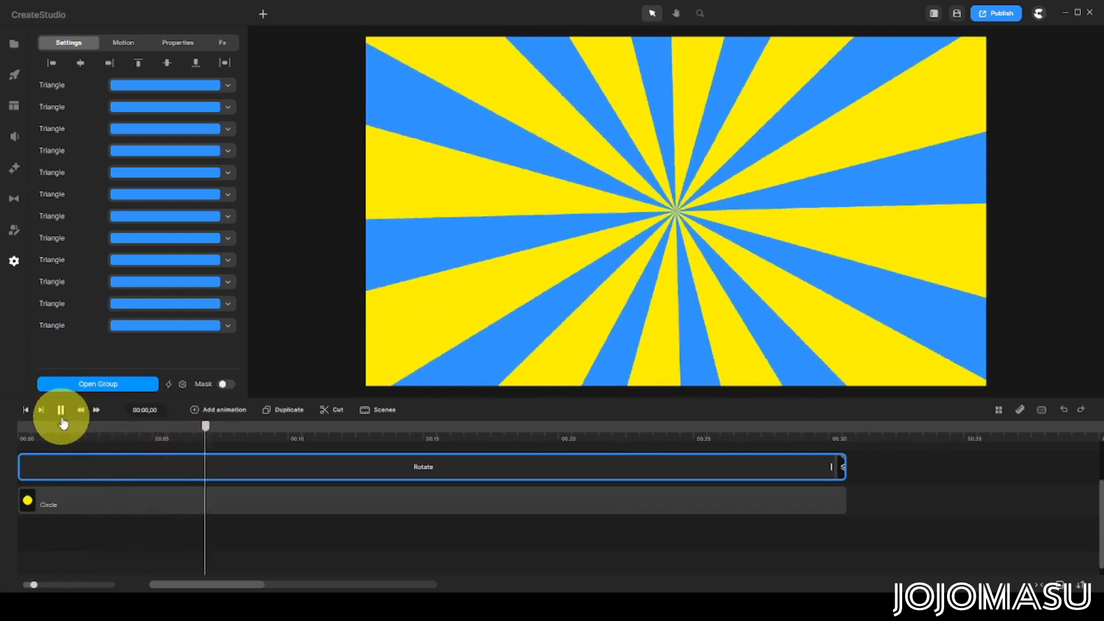
left_click(60, 424)
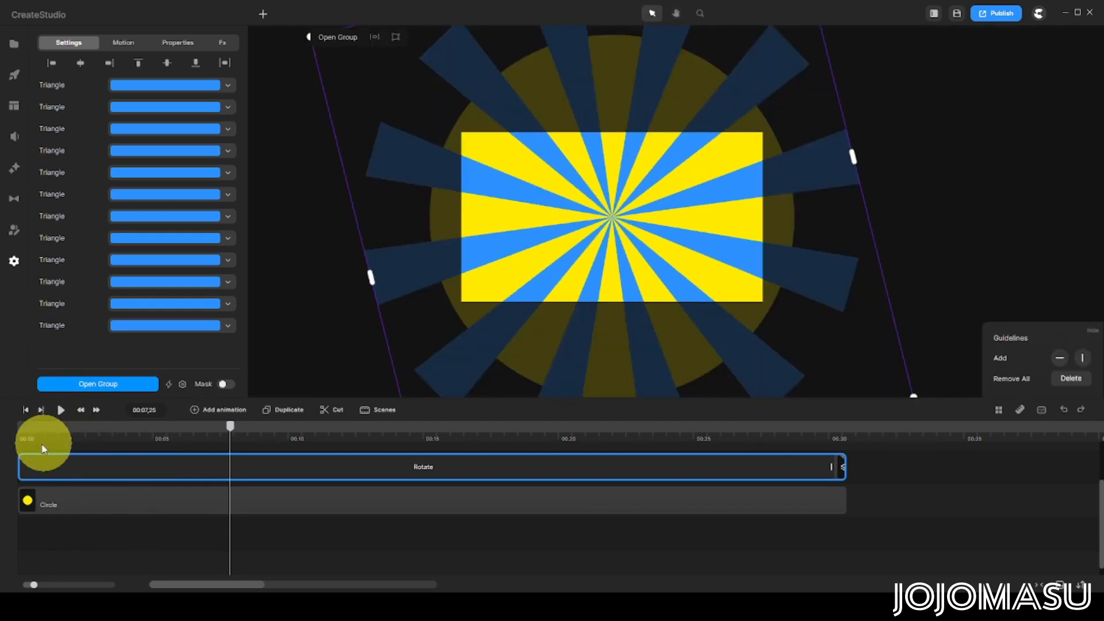
Set the Rotate animation's rotation to 90% and play it back from the start.
left_click(179, 475)
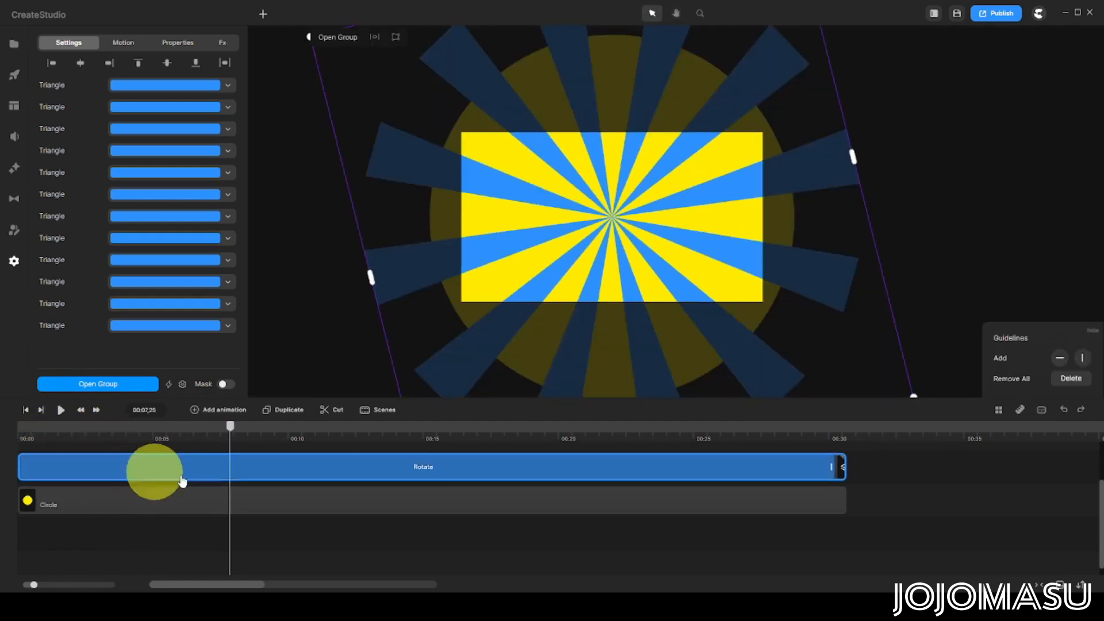
left_click(638, 475)
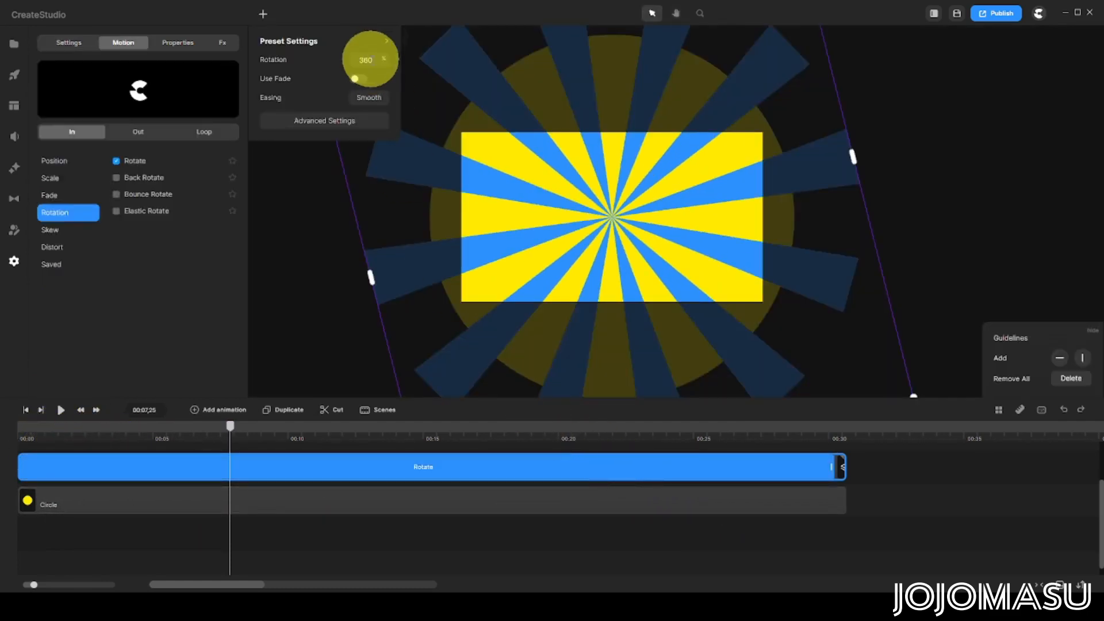
left_click(415, 62)
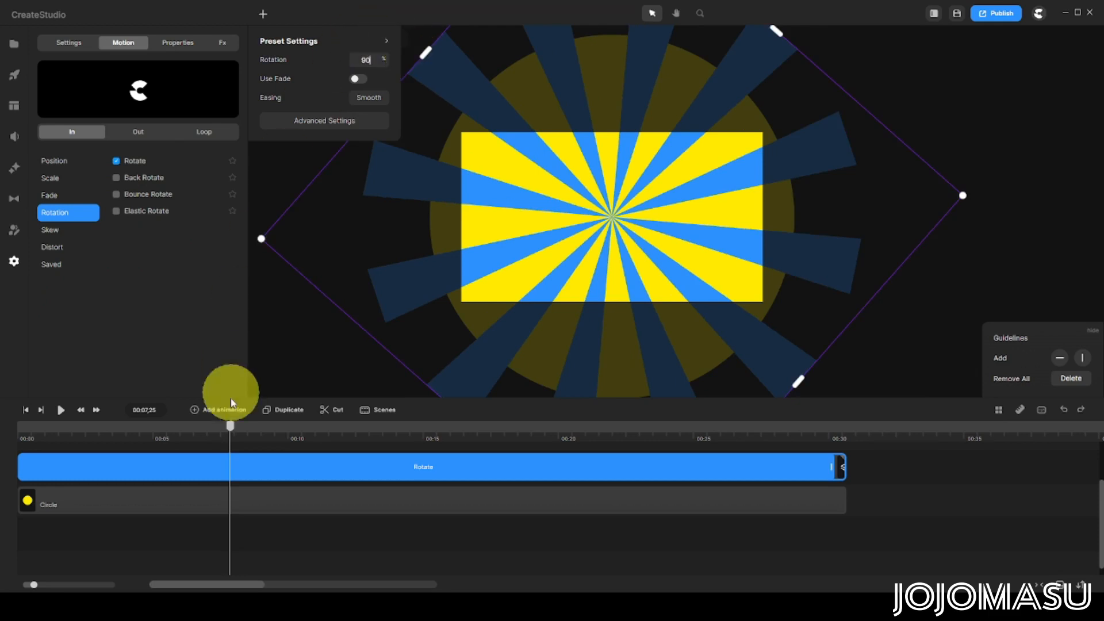
left_click_drag(220, 429, 16, 429)
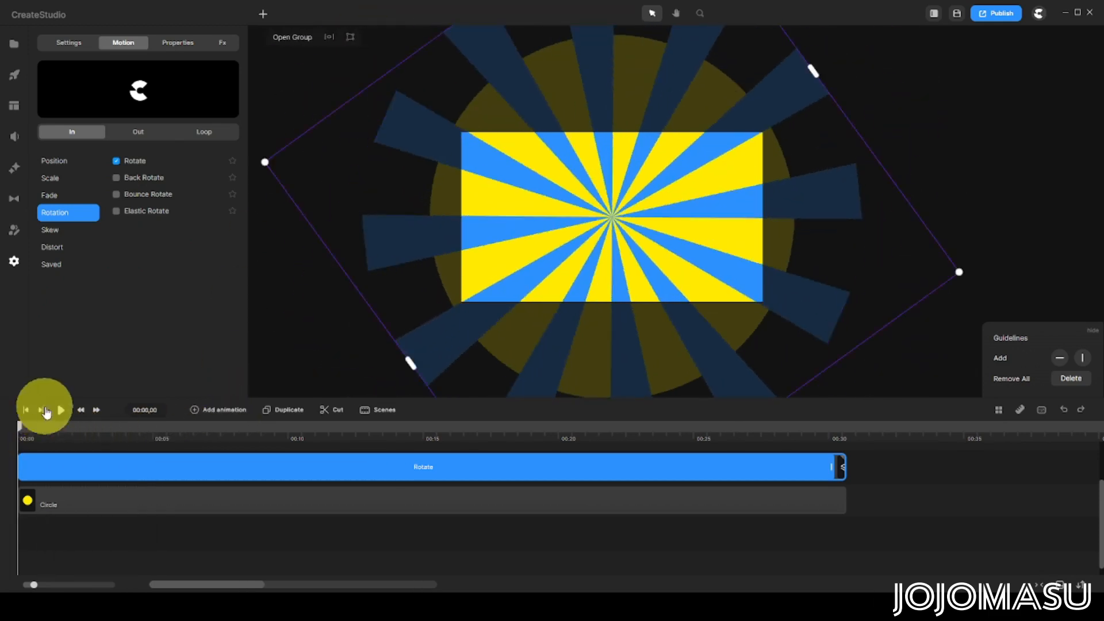
left_click(61, 410)
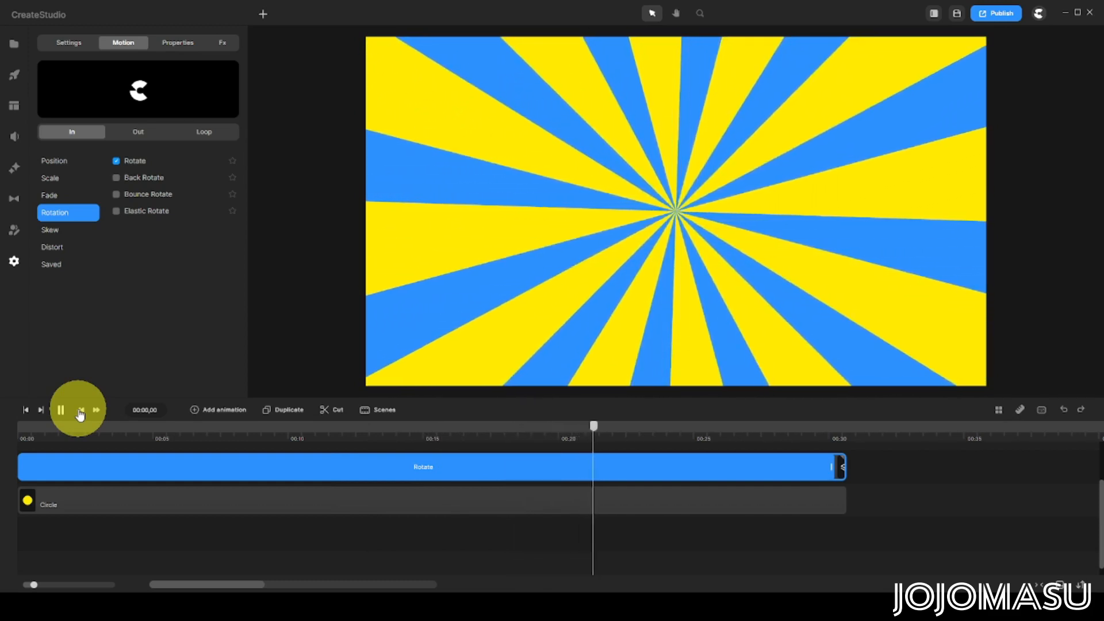
left_click(80, 414)
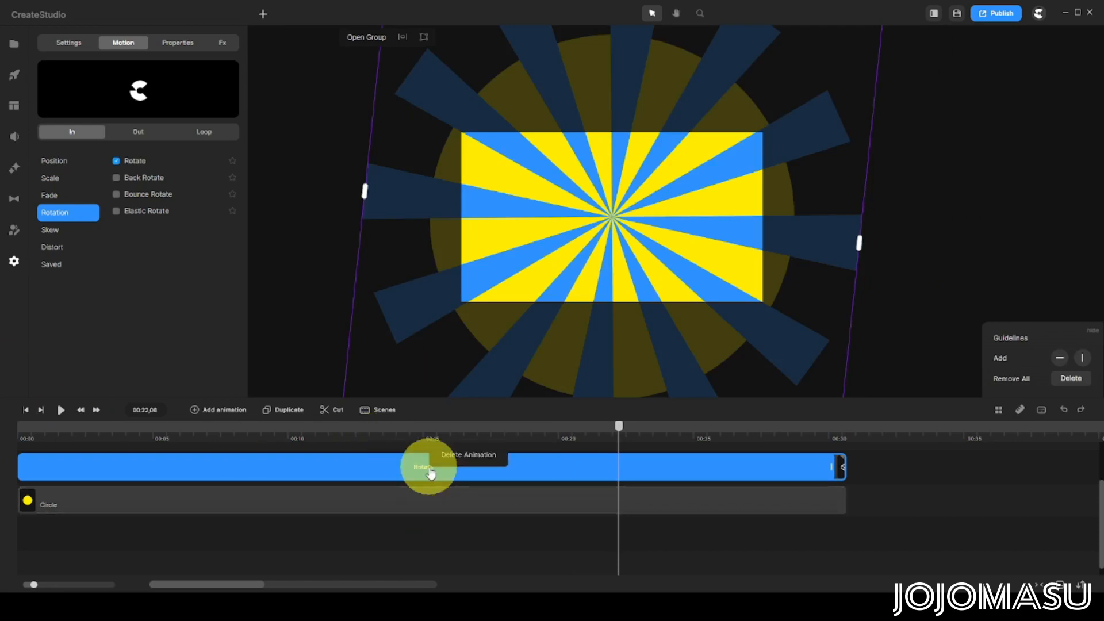
Change the Rotate animation's easing to Linear and preview the motion from the start.
left_click(364, 472)
left_click(370, 94)
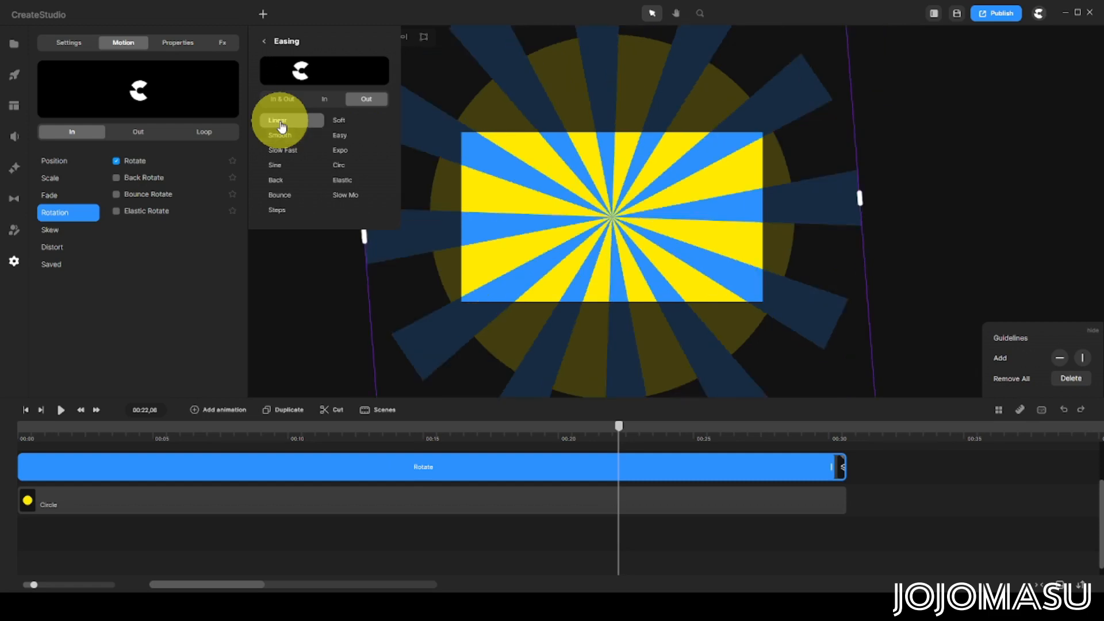
left_click_drag(621, 430, 1, 449)
left_click(61, 411)
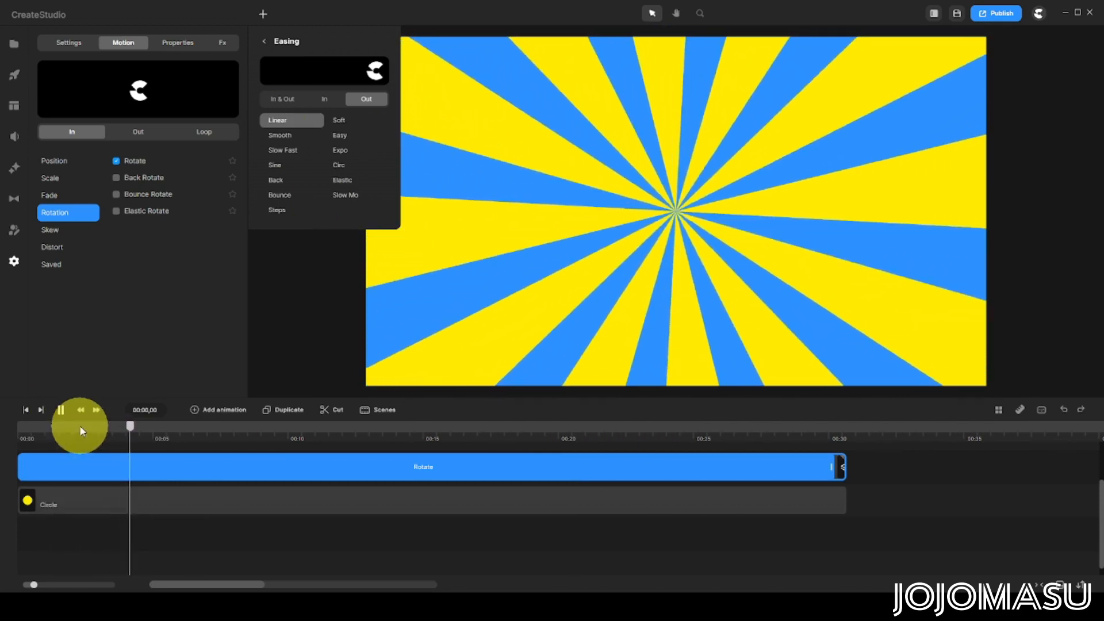
left_click(109, 505)
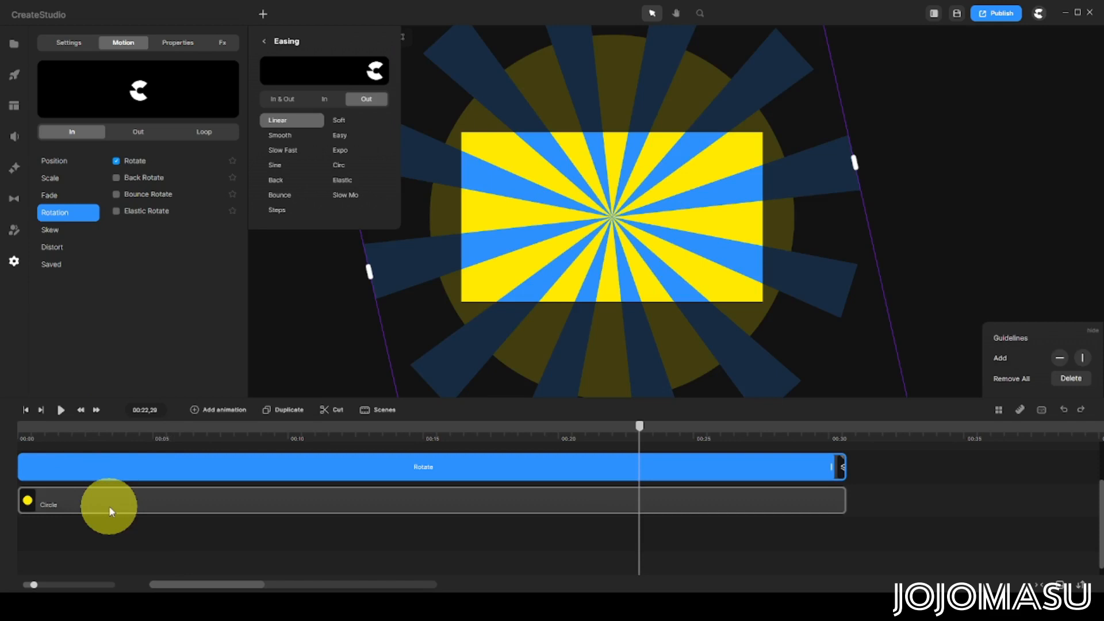
Duplicate the animated ray group and set the upper copy's Rotate animation to -90%.
left_click(100, 476)
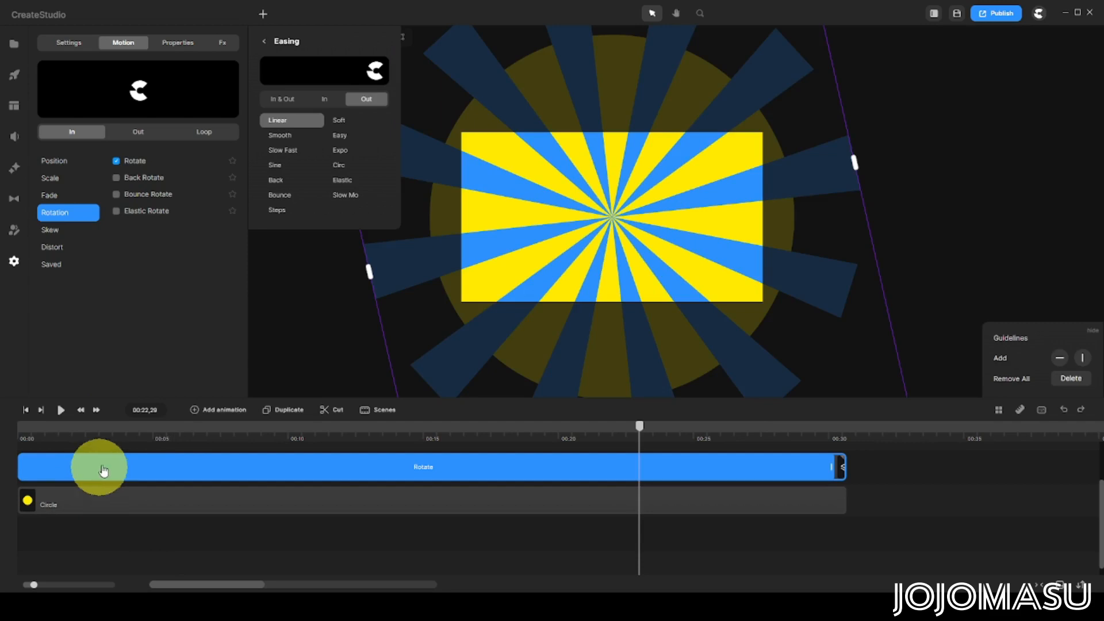
left_click(285, 410)
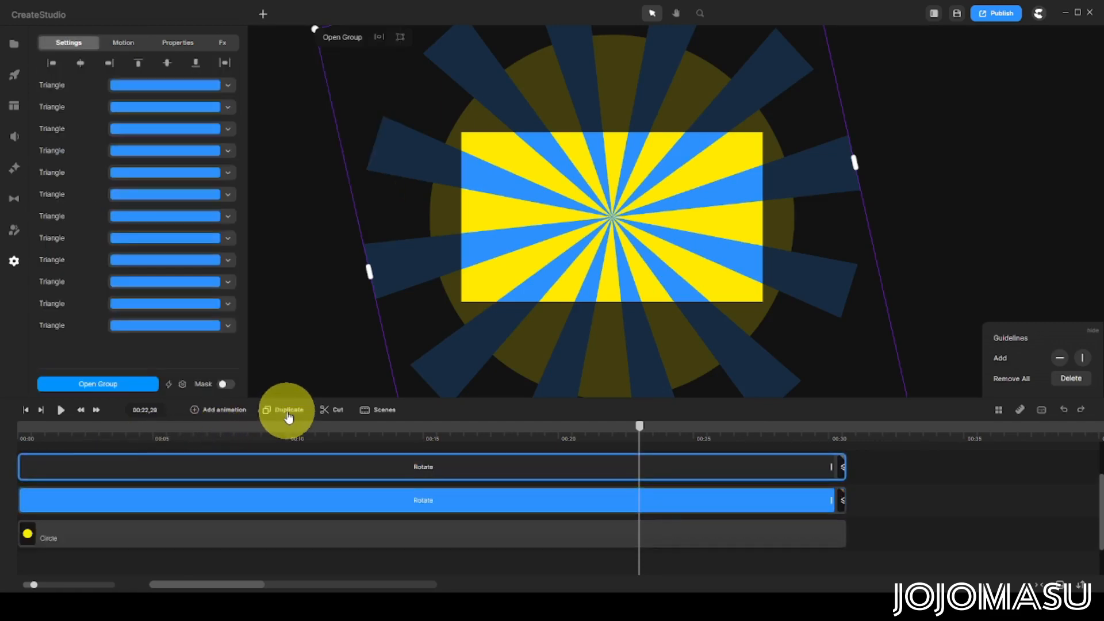
left_click(248, 470)
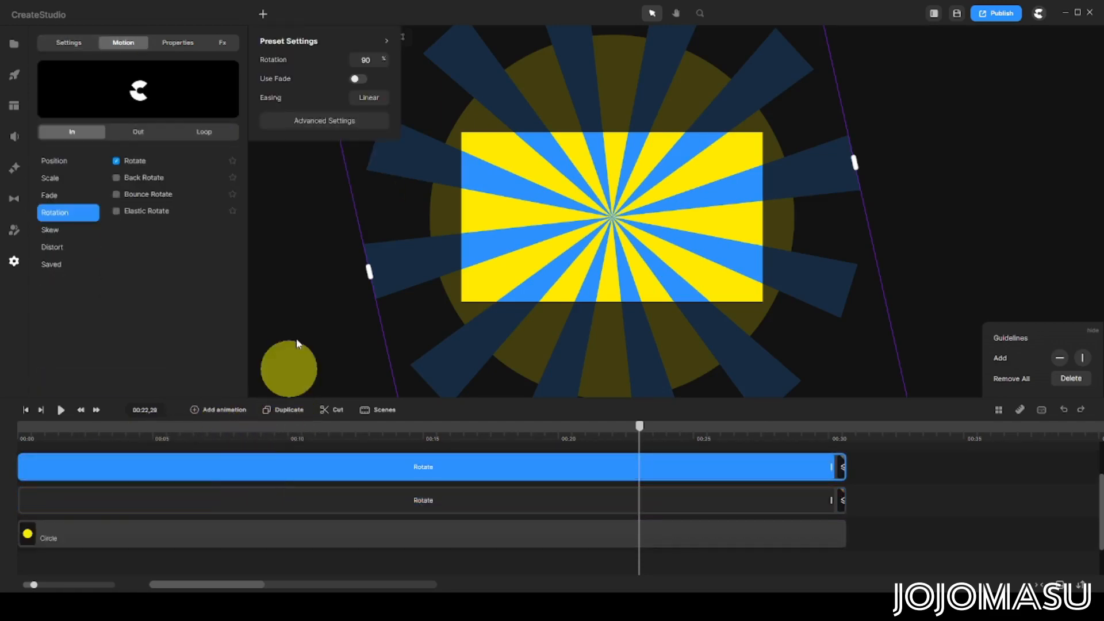
left_click(464, 247)
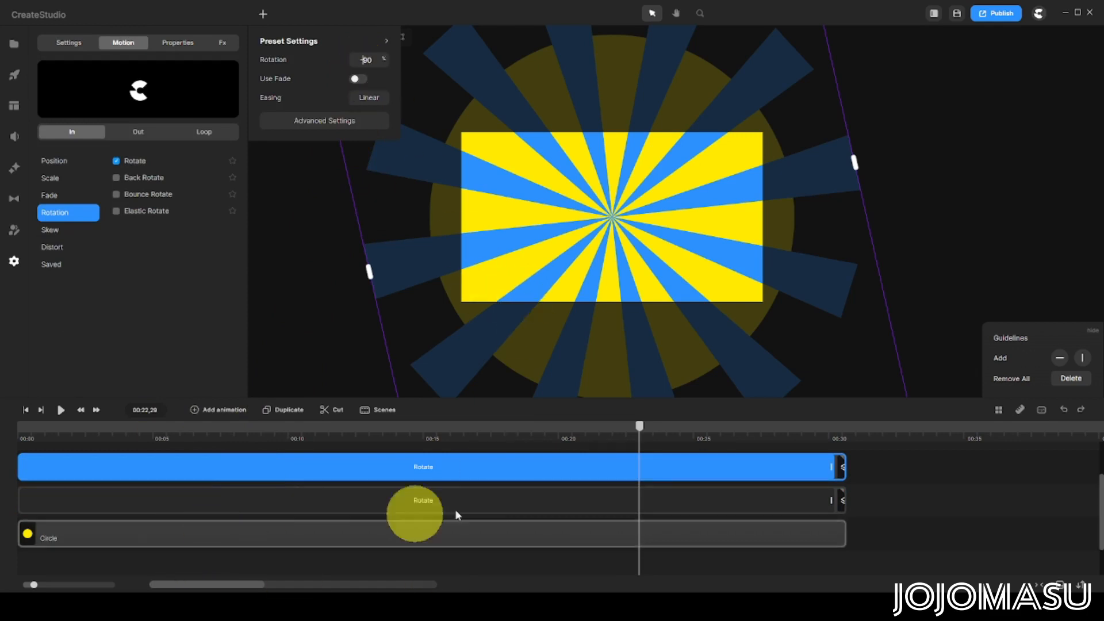
Play the timeline from the start to check the two ray groups rotating in opposite directions.
left_click_drag(641, 428, 16, 429)
left_click(60, 410)
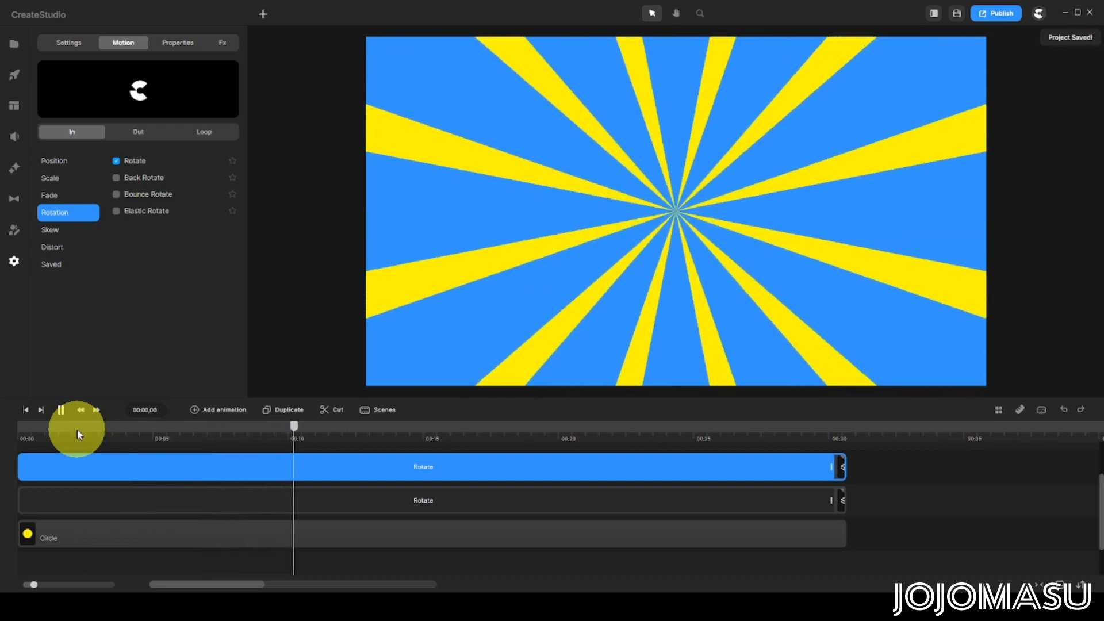
key("space")
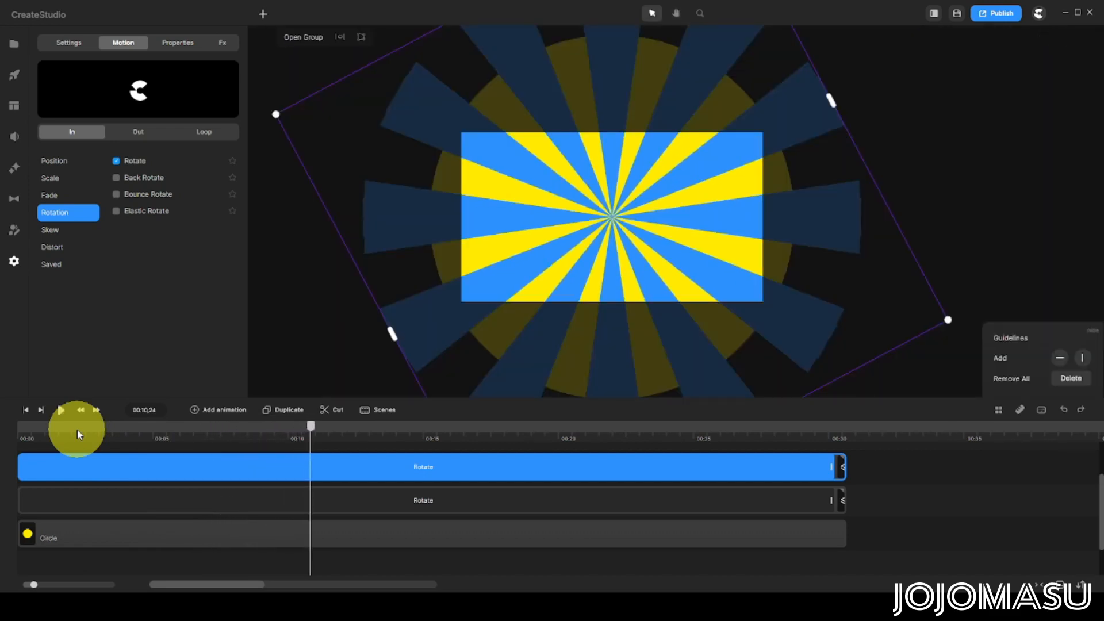
Apply the Color Fill effect to the upper ray group.
left_click(16, 170)
scroll(123, 217, "down", 3)
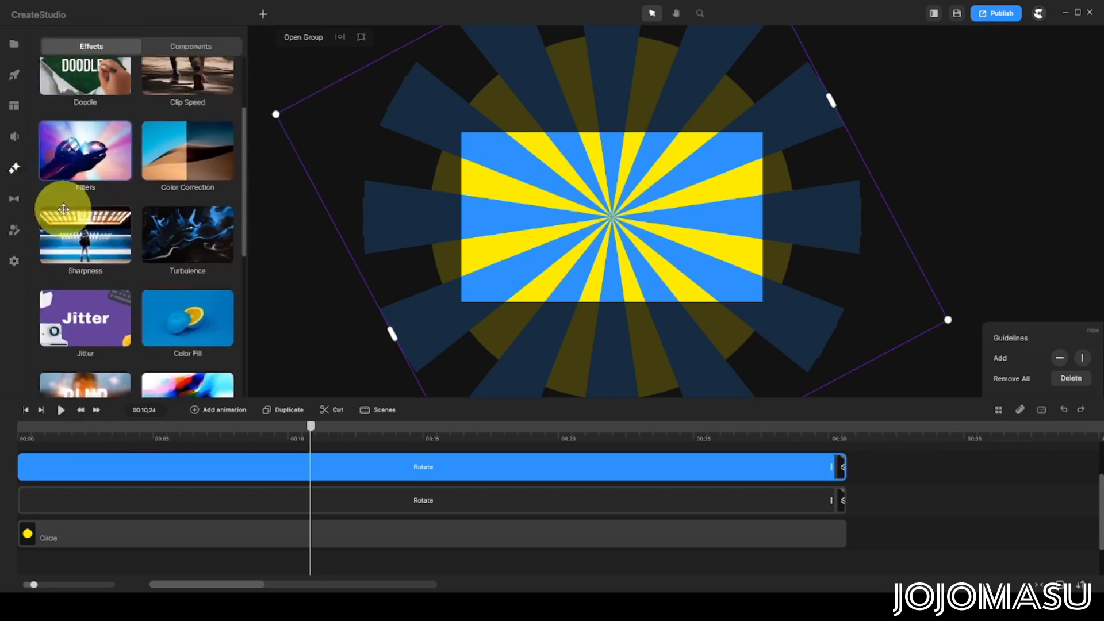
left_click_drag(173, 254, 145, 473)
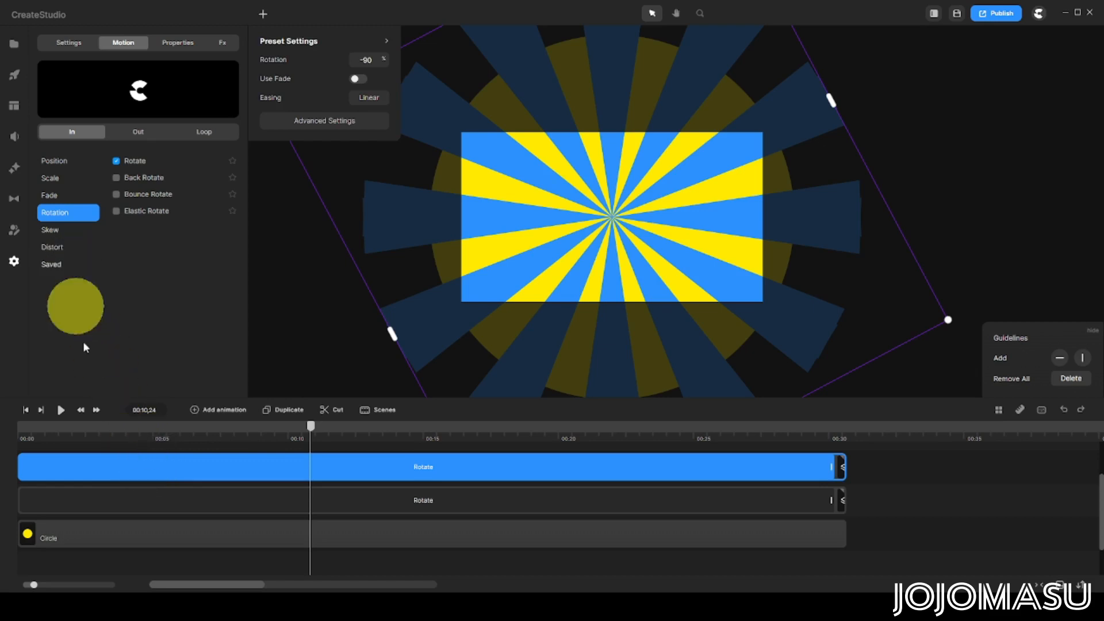
left_click(116, 495)
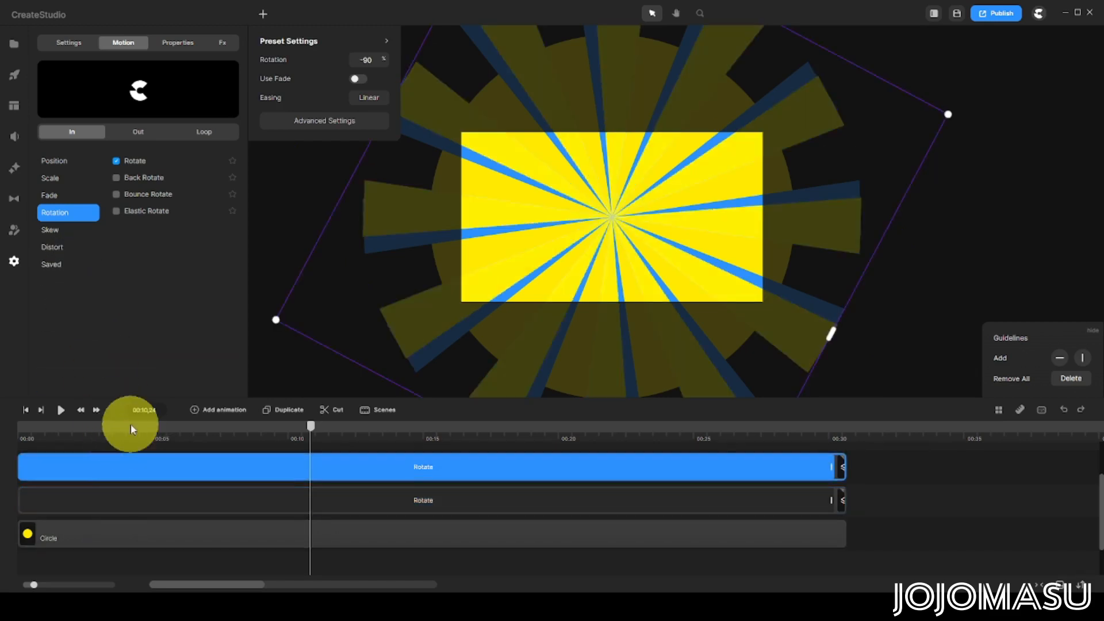
Set the upper ray group's overlay color to the dark blue favorite 001070.
left_click(221, 45)
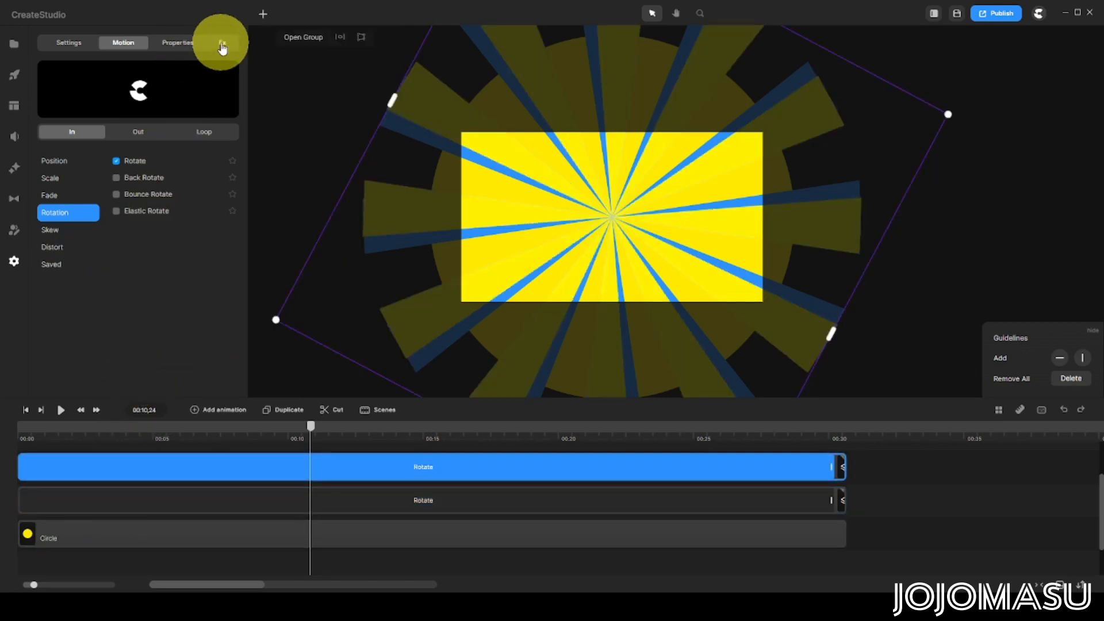
left_click(146, 70)
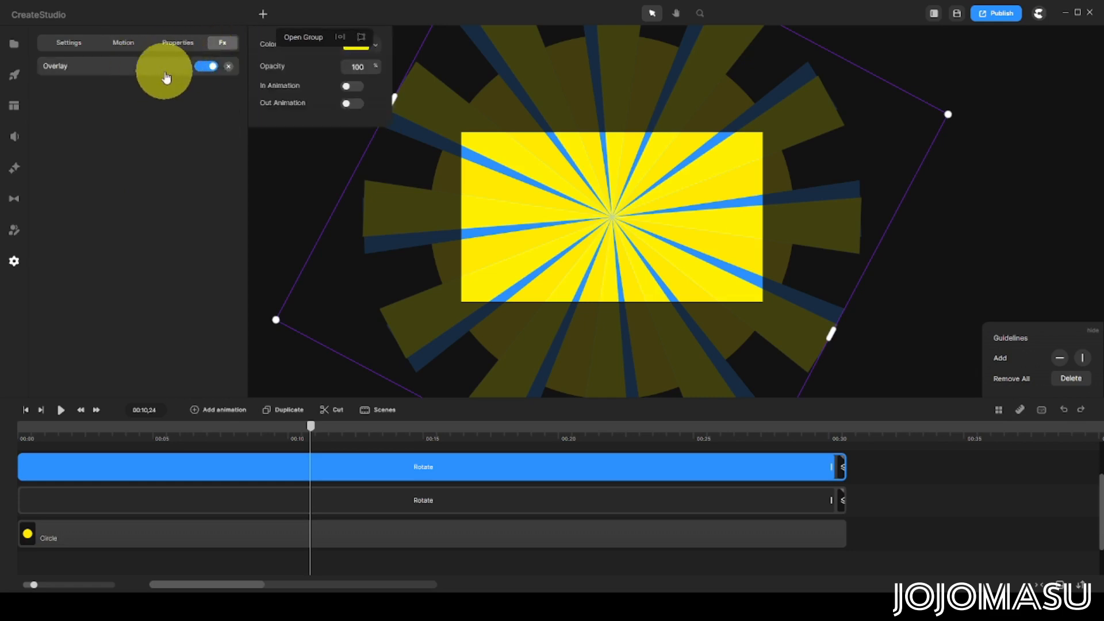
left_click(356, 48)
left_click_drag(417, 115, 447, 140)
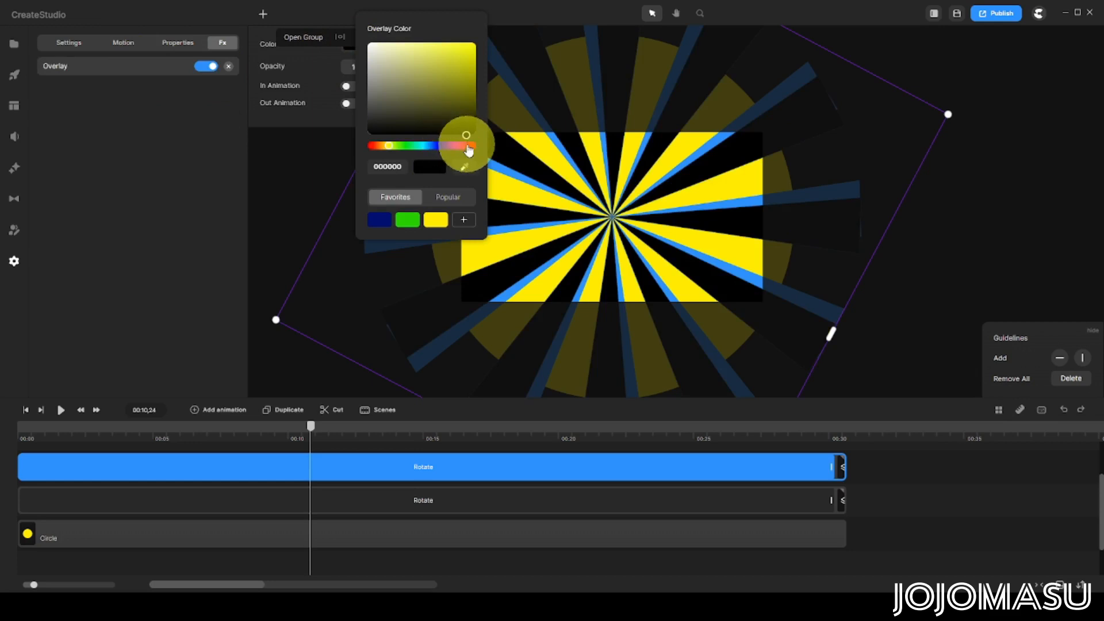
left_click(471, 146)
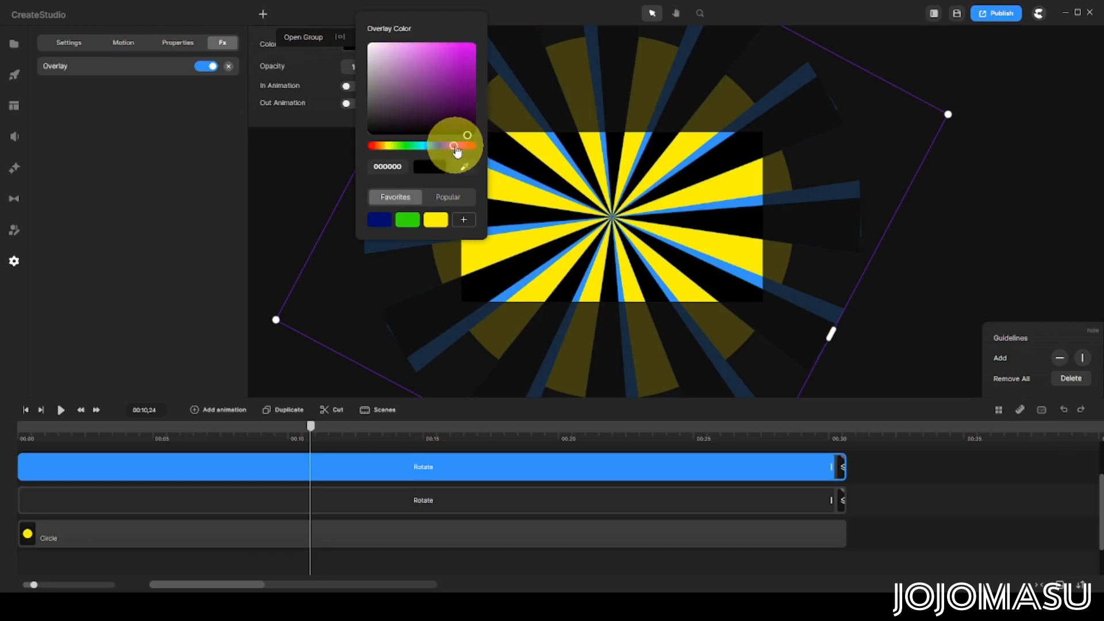
left_click(378, 220)
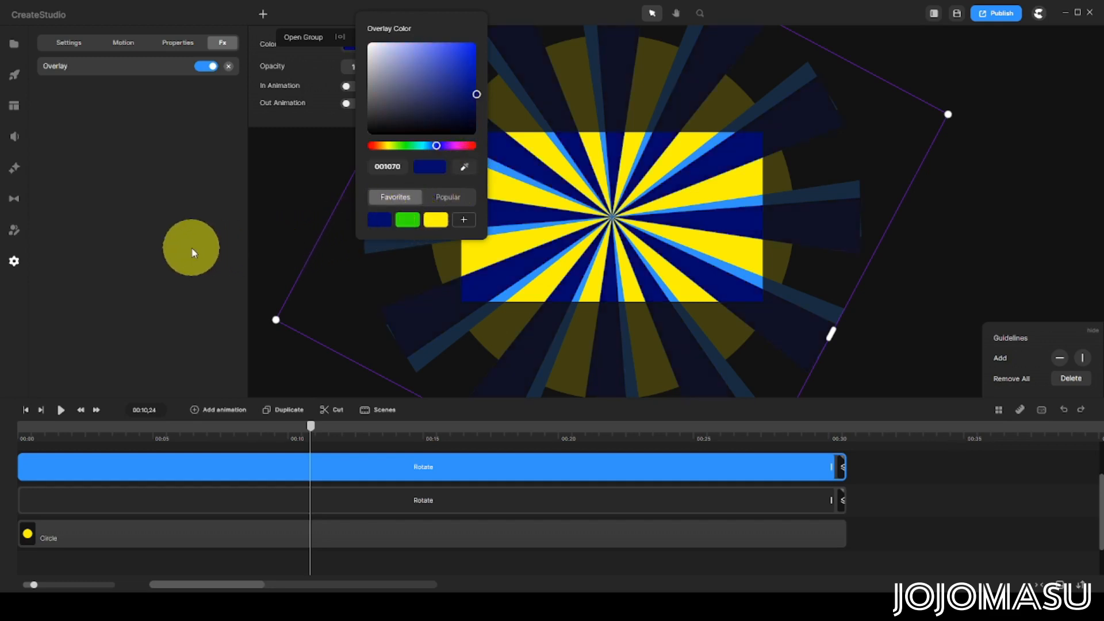
Close the overlay color picker and play the timeline from the start to check the recolored upper ray group.
left_click(194, 253)
left_click_drag(313, 438, 49, 424)
left_click(21, 410)
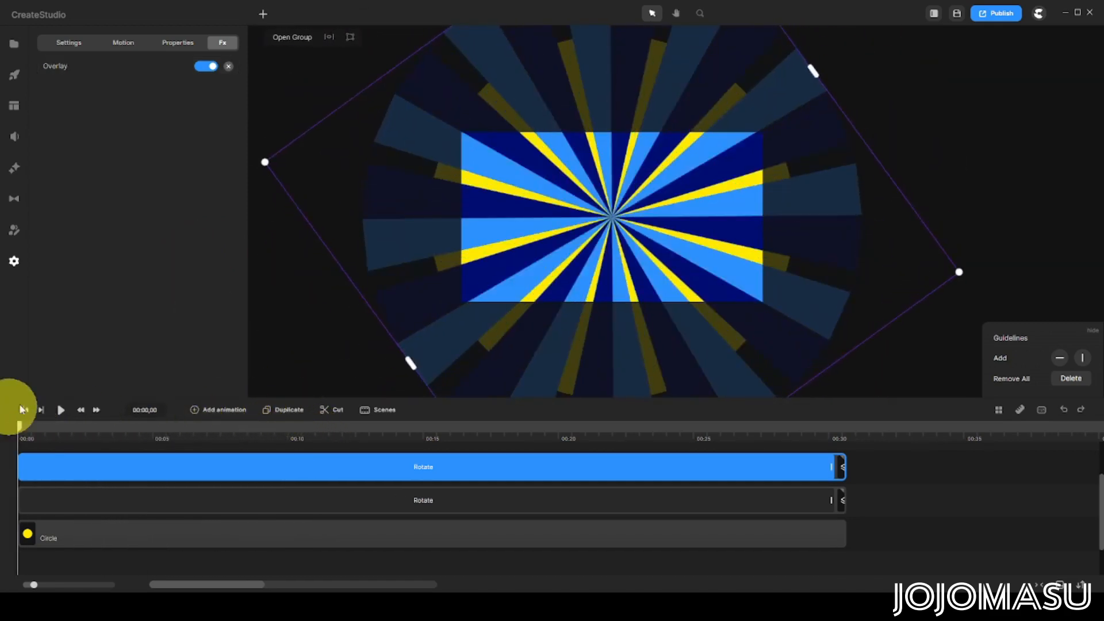
left_click(62, 415)
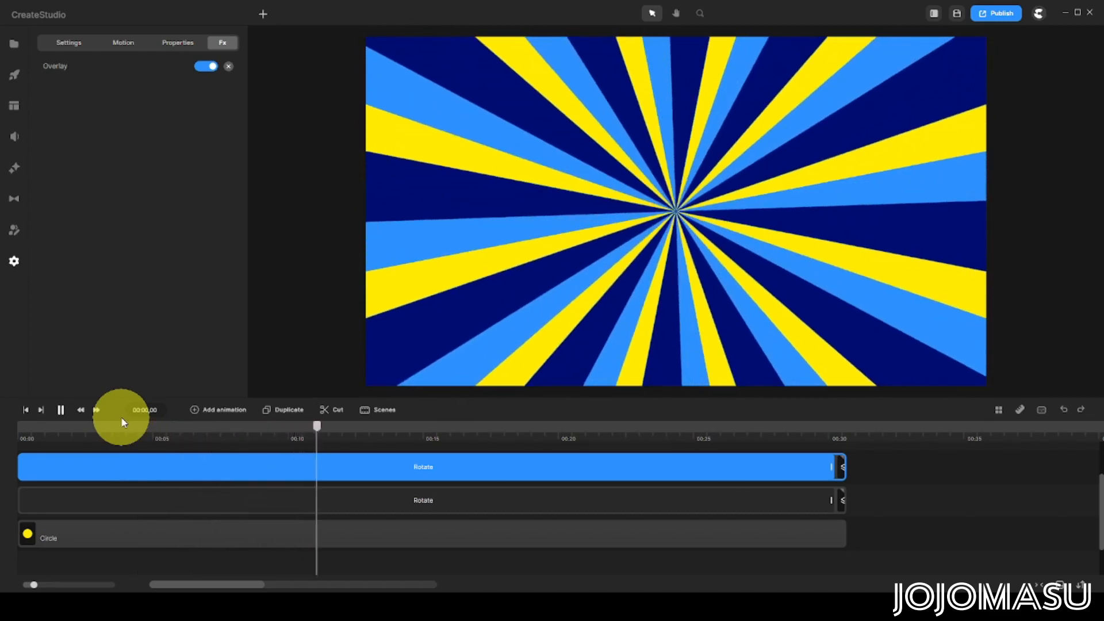
left_click(481, 481)
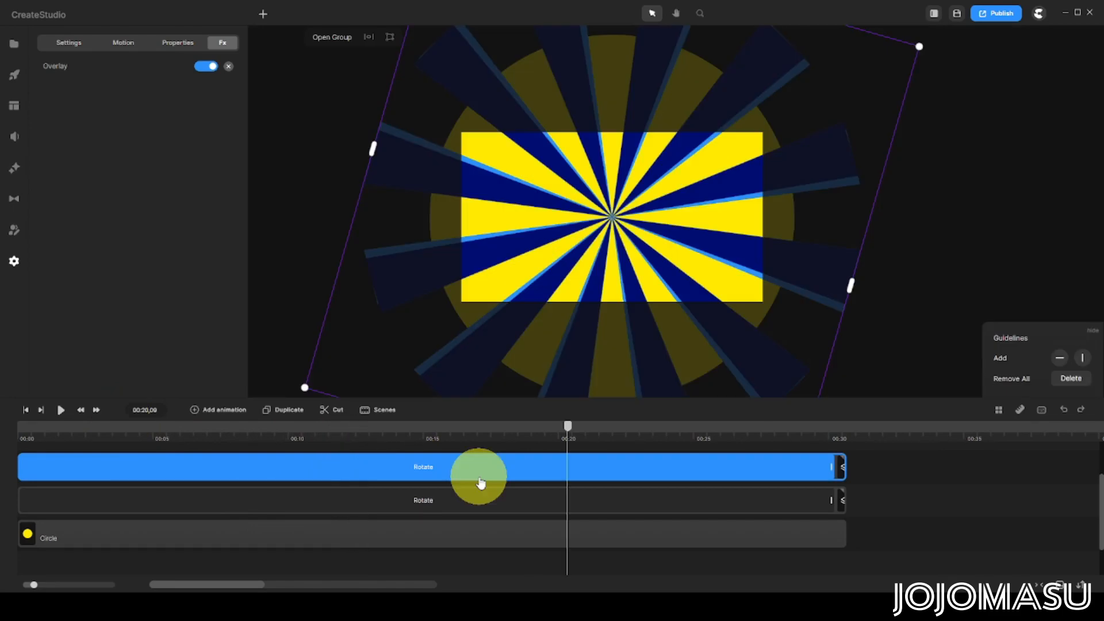
Set the upper ray group's Rotate animation to 90%.
left_click(389, 473)
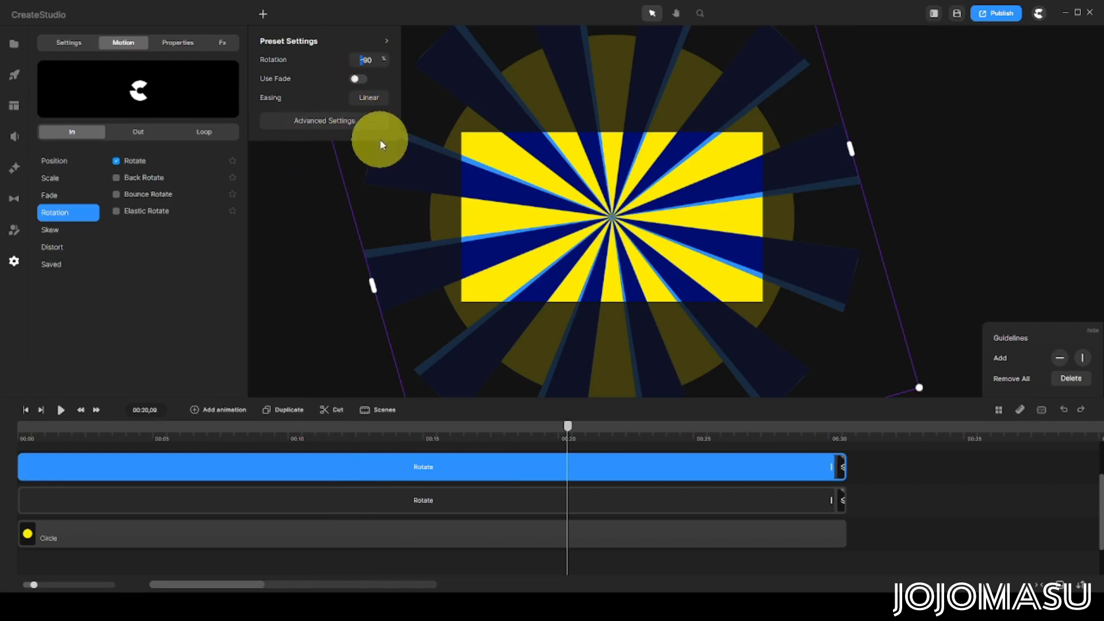
key("BackSpace")
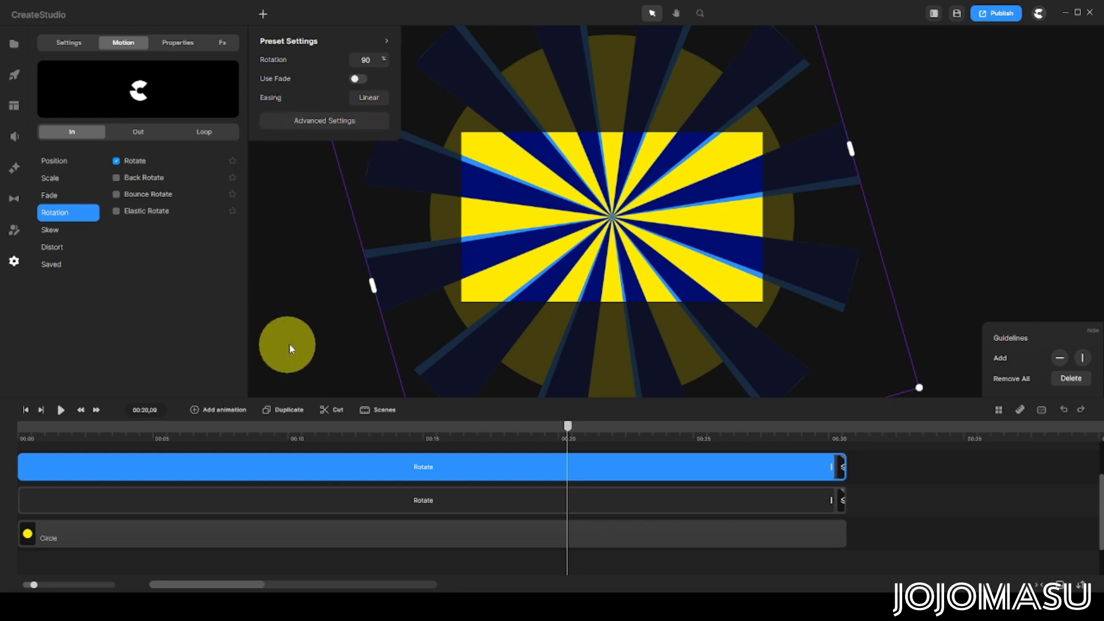
left_click(292, 341)
Shorten the upper ray group's Rotate animation to end at about 00:28,26 and play the timeline from the start.
left_click(316, 474)
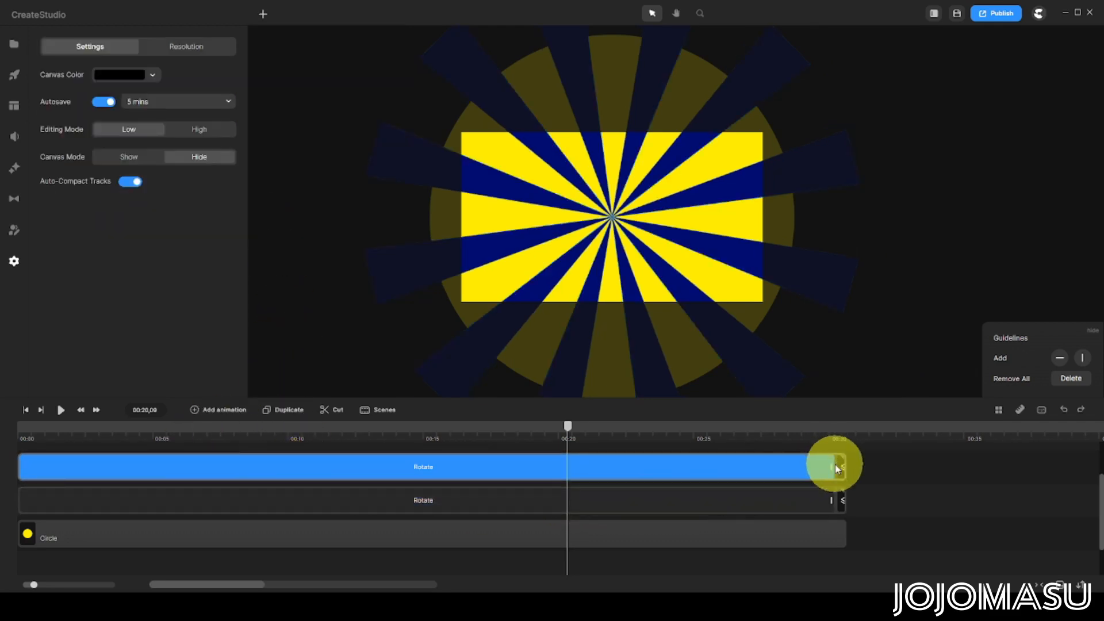
left_click_drag(830, 467, 795, 470)
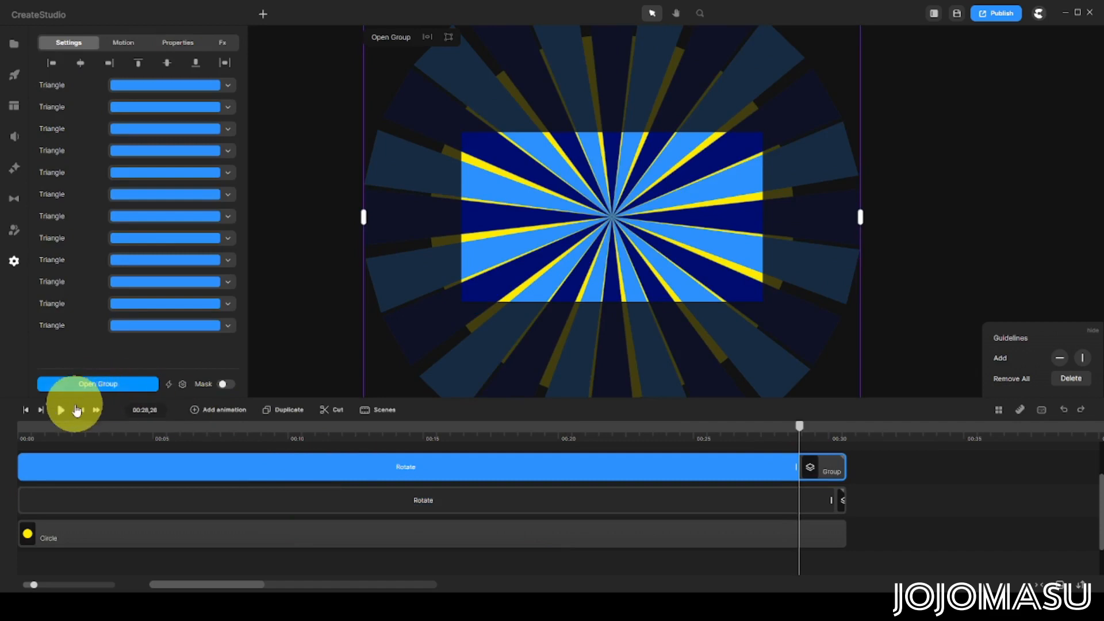
left_click(36, 447)
left_click_drag(36, 429, 21, 424)
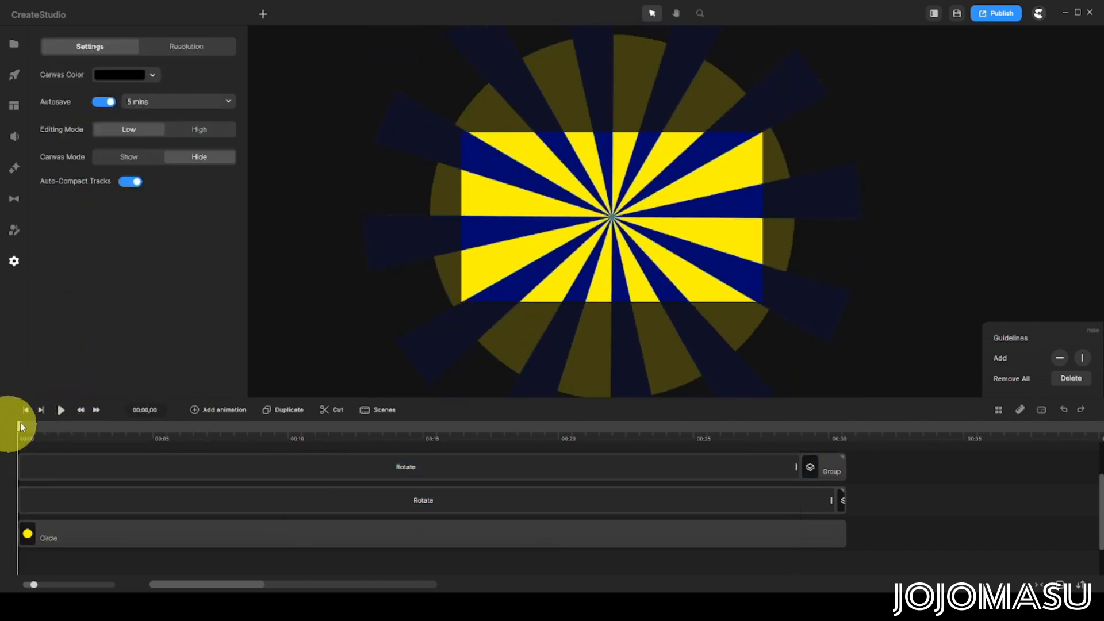
left_click(61, 410)
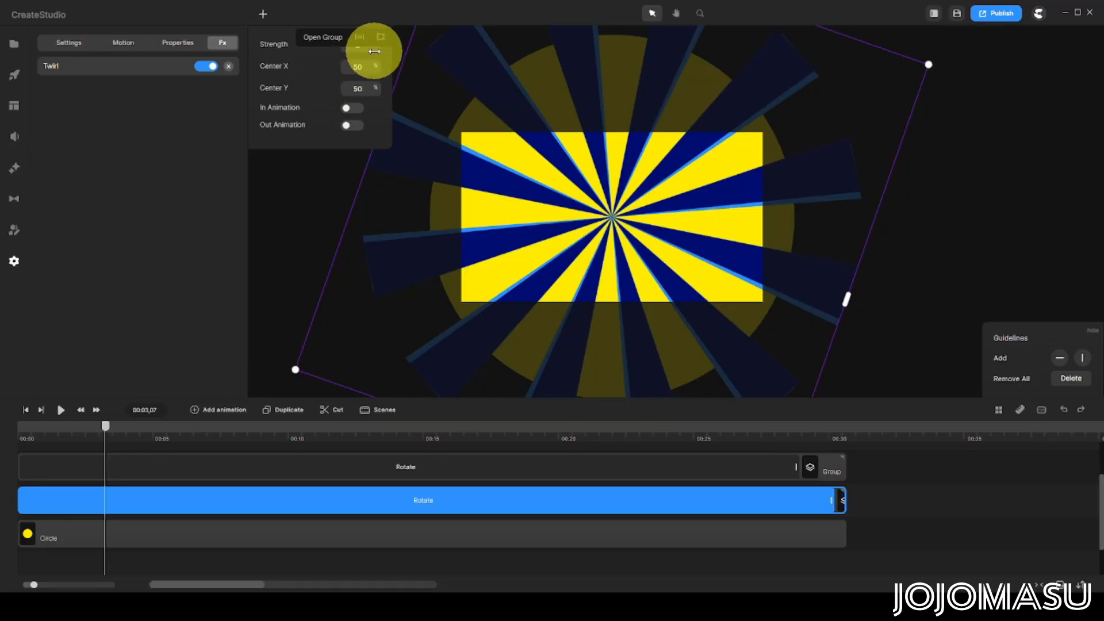
Raise the lower ray group's Twirl strength until its rays curve into a spiral, and play the timeline from the start.
left_click_drag(382, 53, 382, 54)
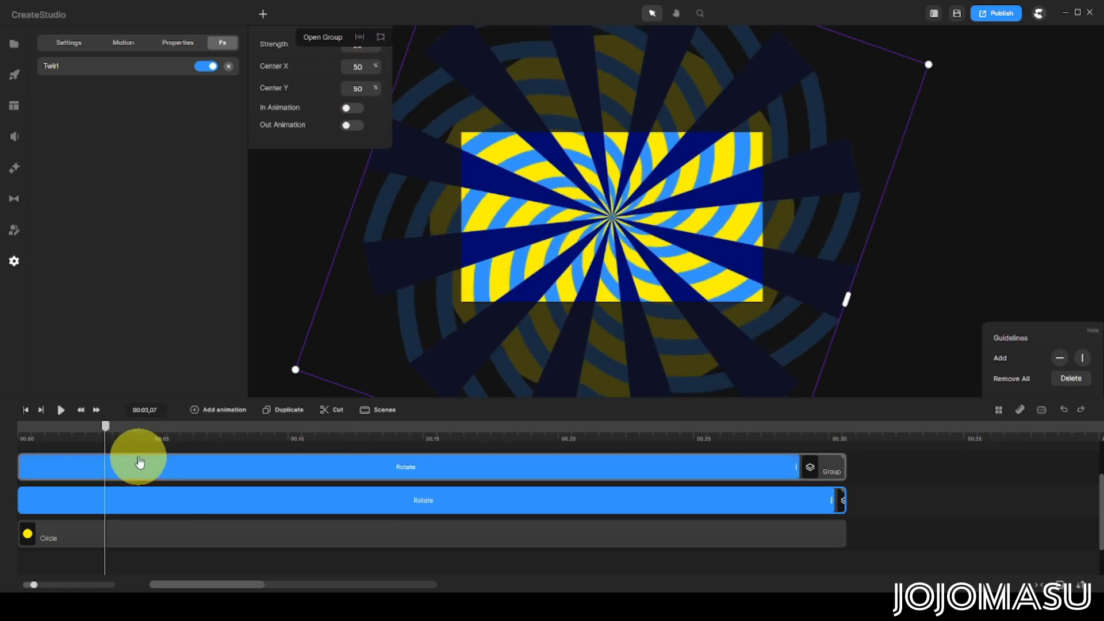
left_click_drag(104, 425, 3, 426)
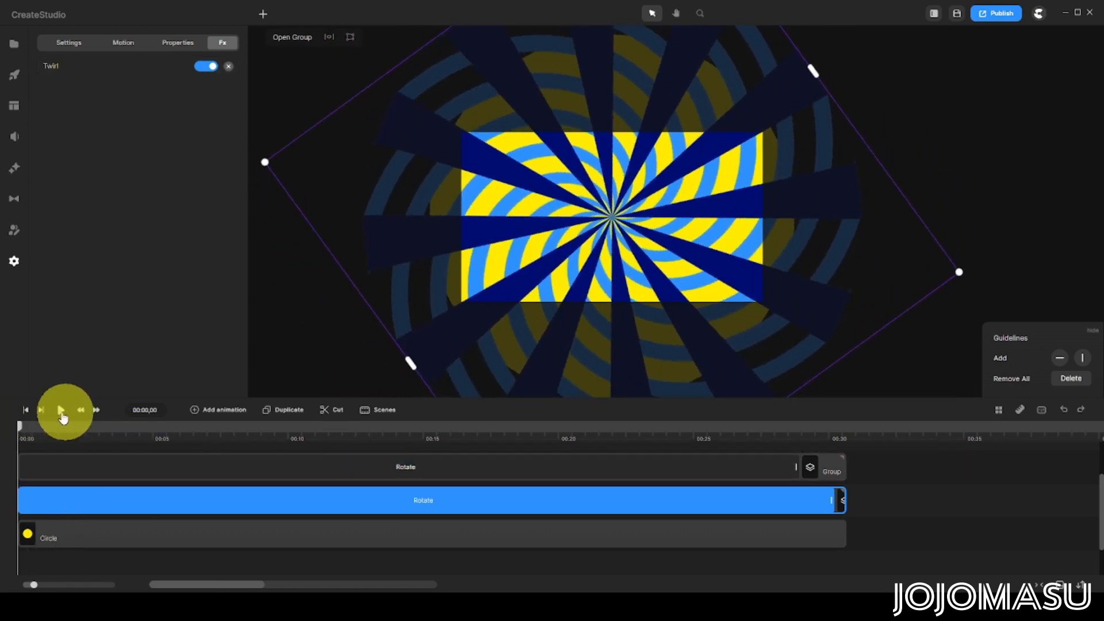
left_click(61, 412)
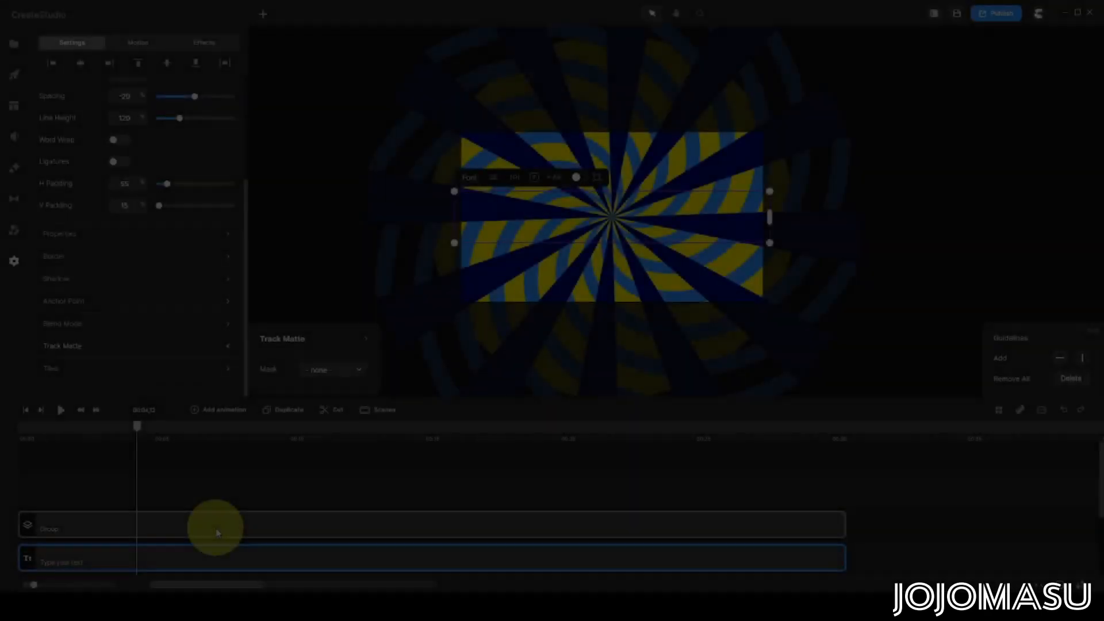
Set the sunburst group's Track Matte mask to the "Type your text" layer and play the timeline from the start.
left_click(217, 527)
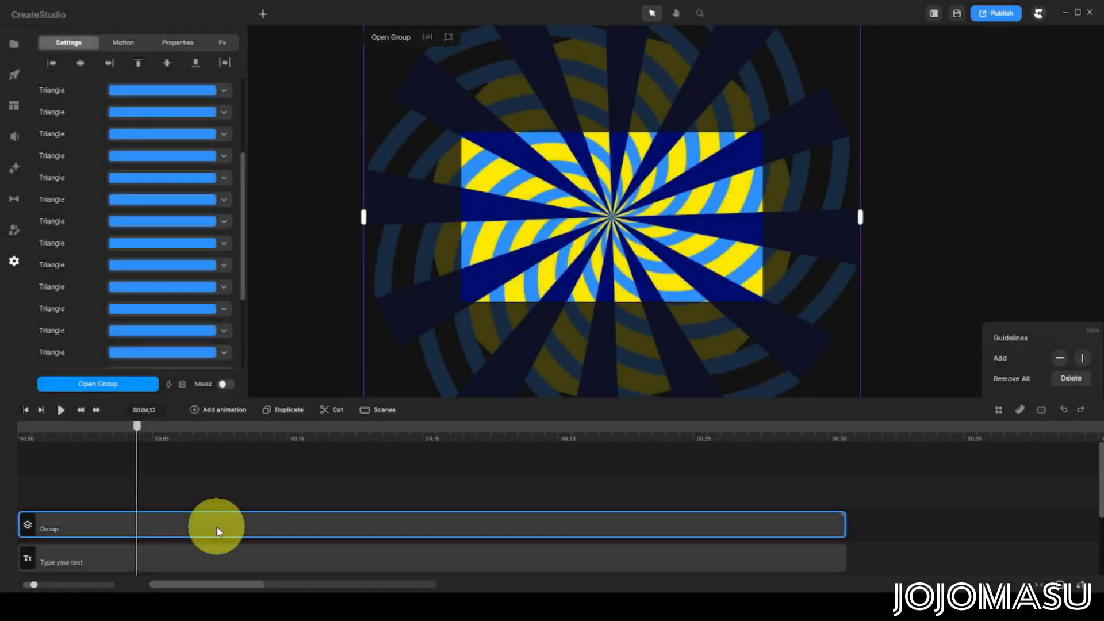
scroll(170, 225, "down", 3)
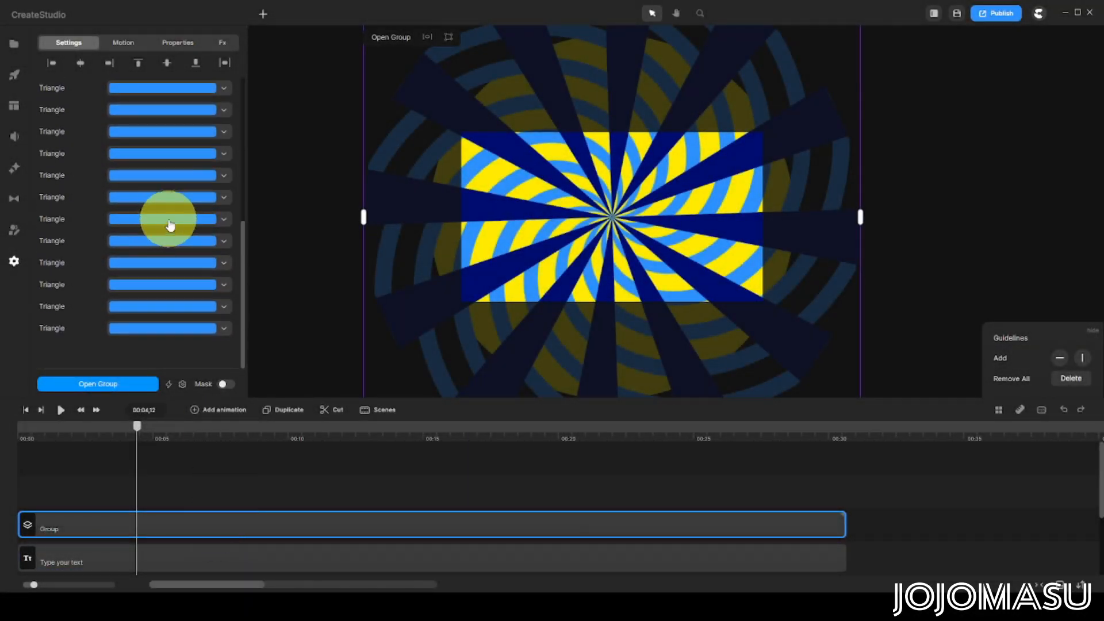
left_click(178, 43)
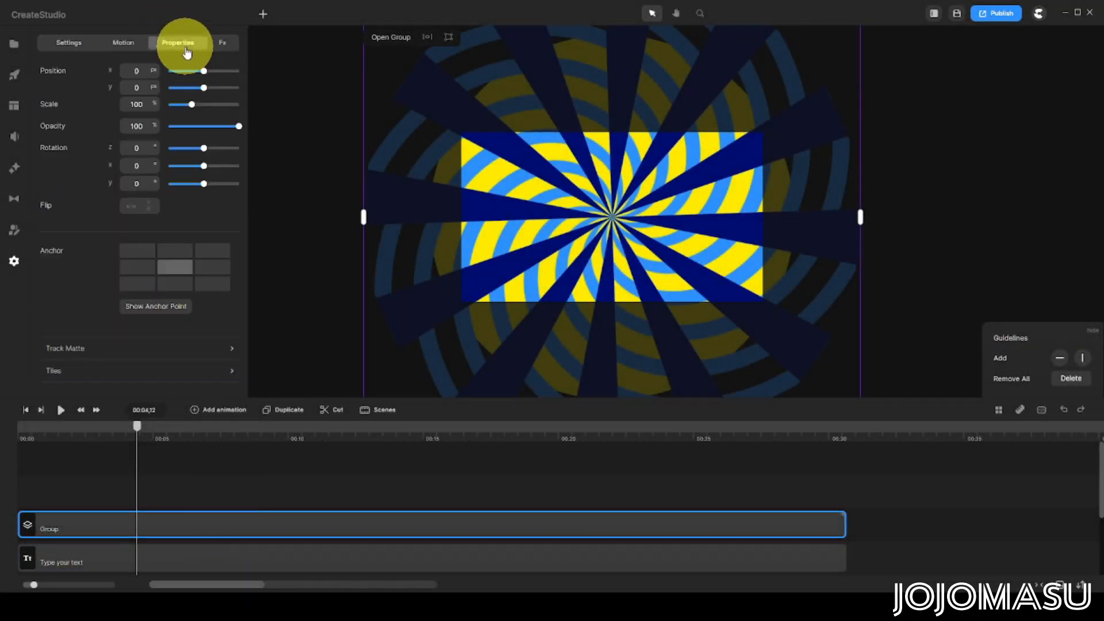
left_click(140, 352)
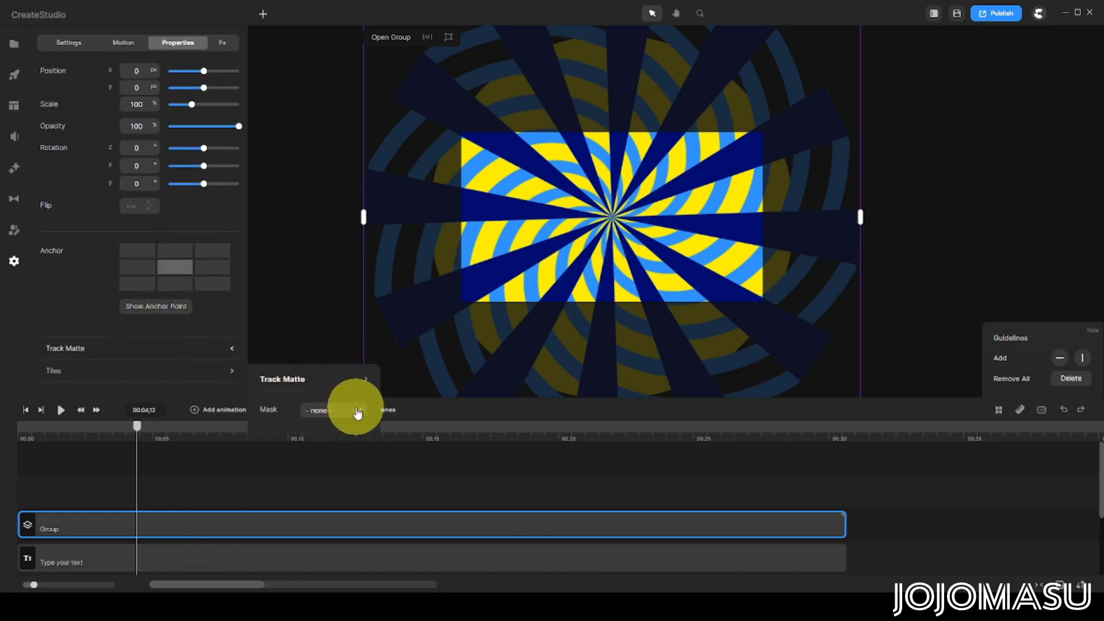
left_click(342, 453)
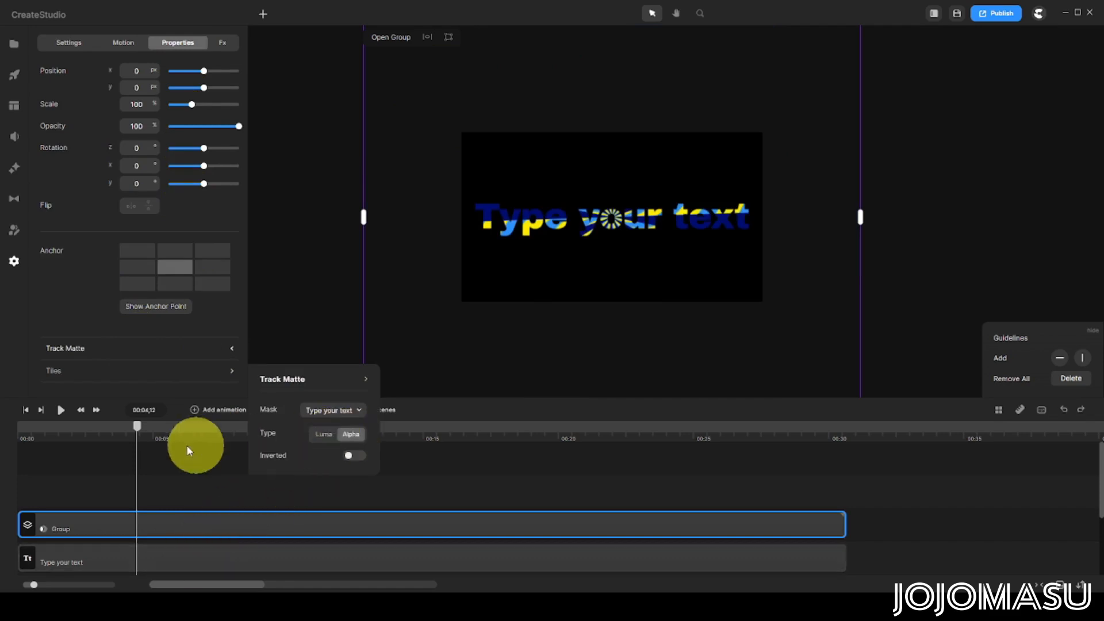
left_click_drag(68, 429, 13, 430)
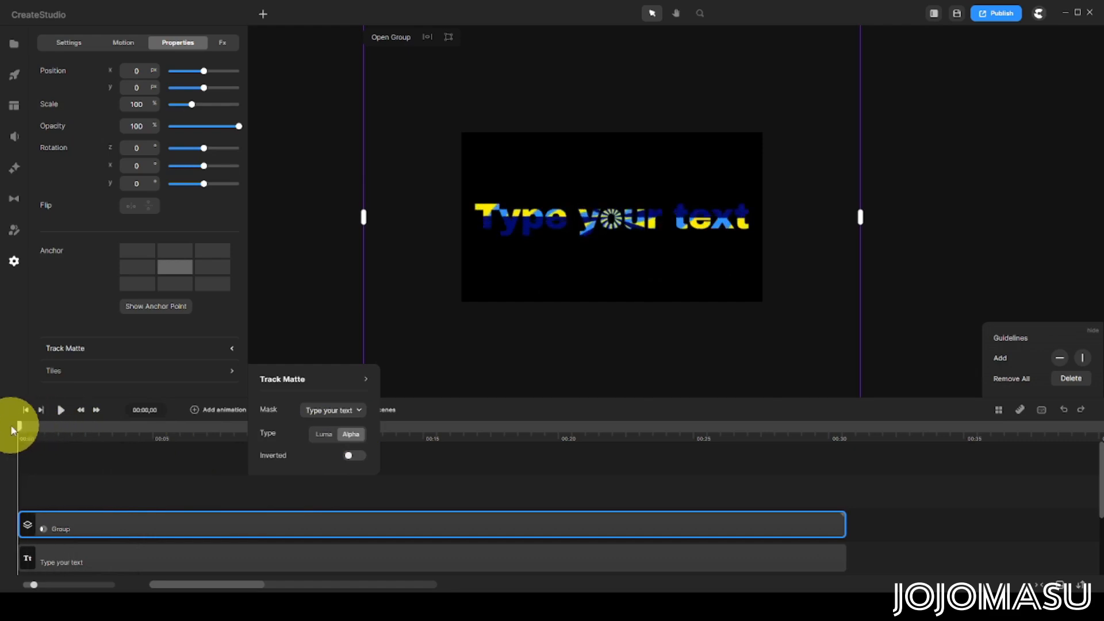
left_click(62, 410)
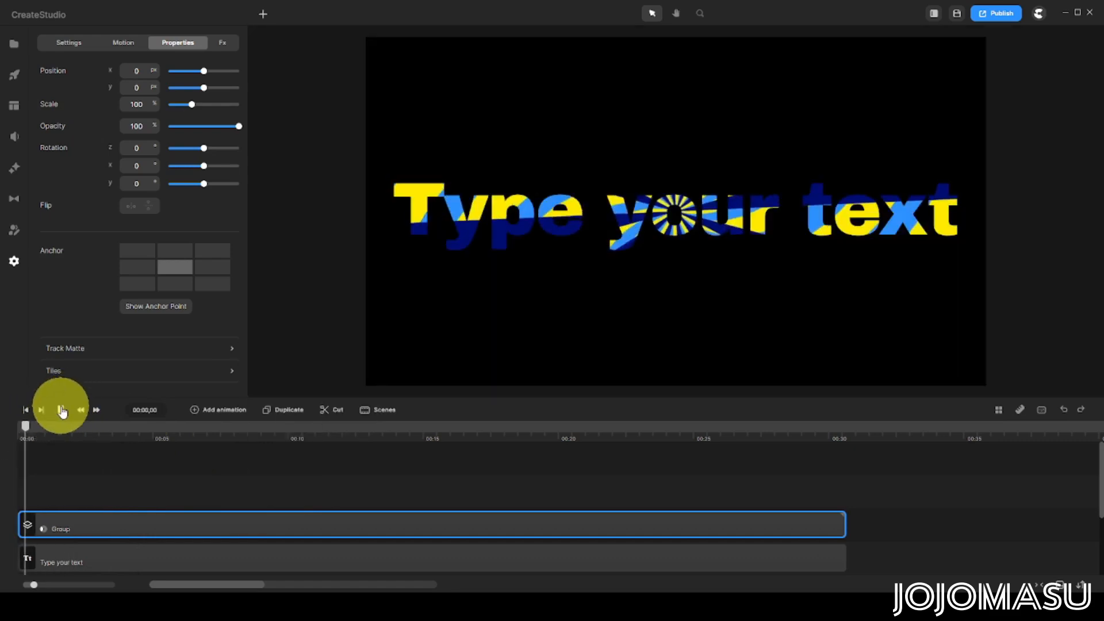